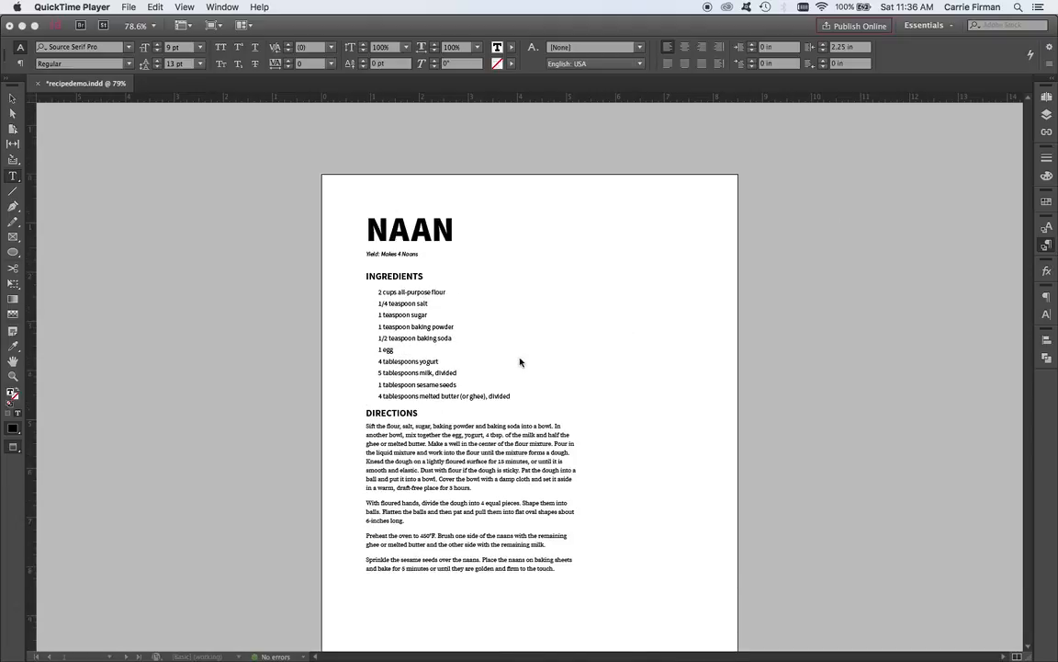
Check which paragraph styles are applied to the ingredient lines and the directions text on the first page.
left_click(414, 387)
double_click(413, 387)
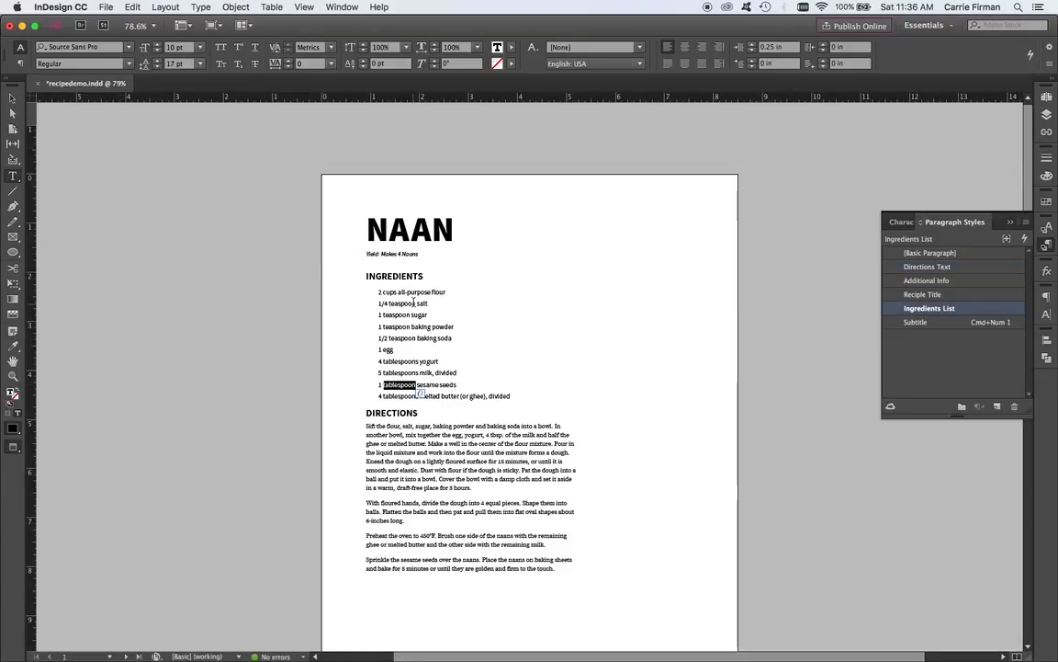
left_click_drag(412, 303, 416, 386)
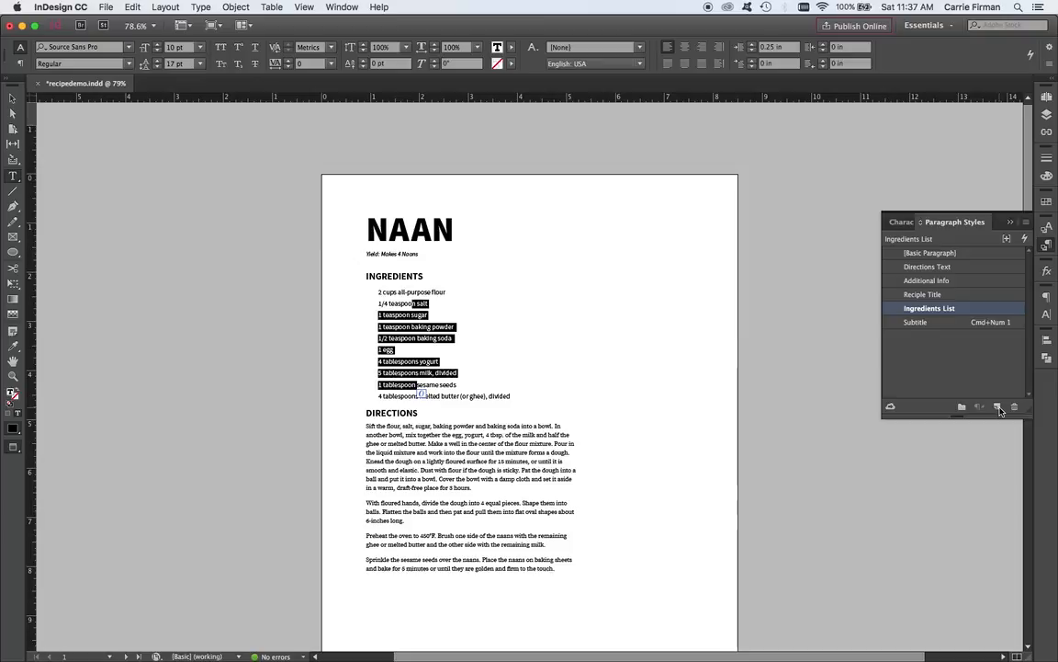
left_click_drag(468, 452, 470, 554)
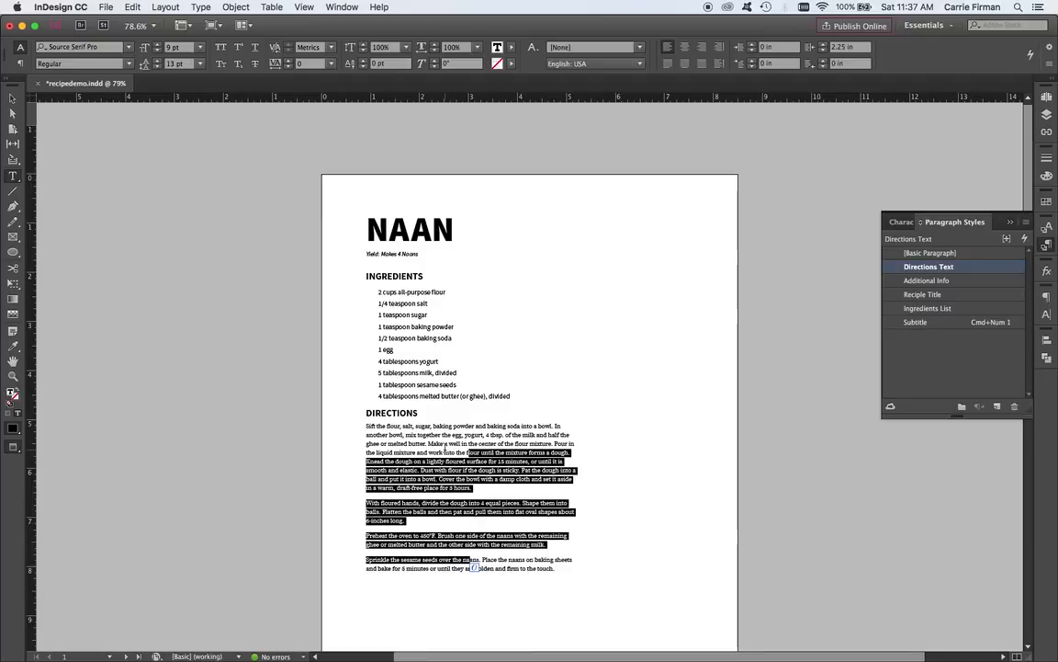
Set the font size of the first page's INGREDIENTS heading to 18 pt.
left_click(399, 276)
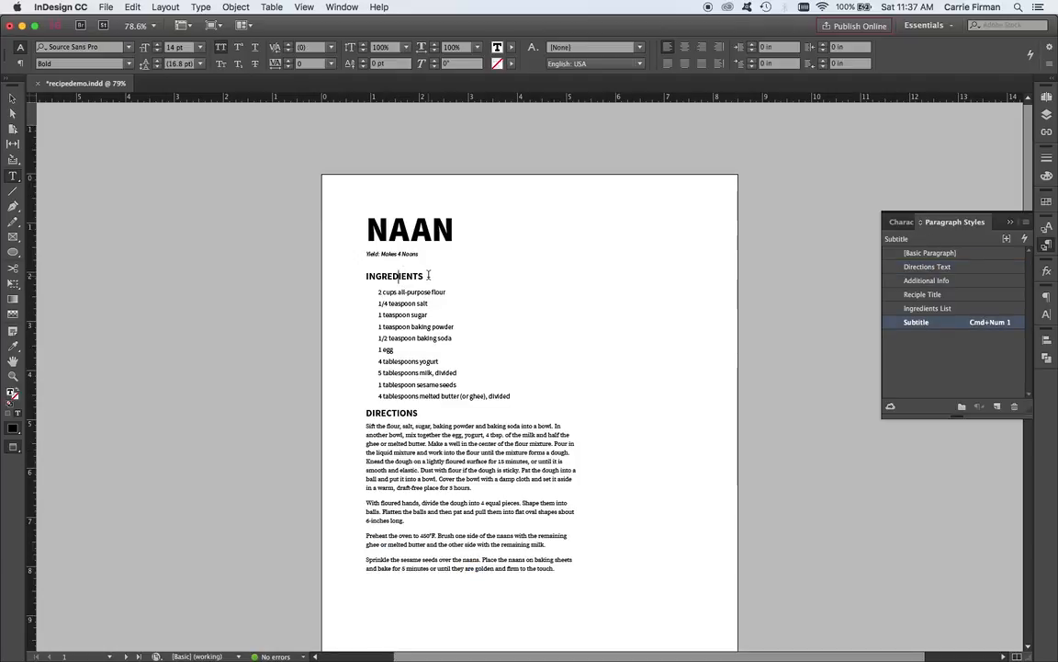
double_click(395, 276)
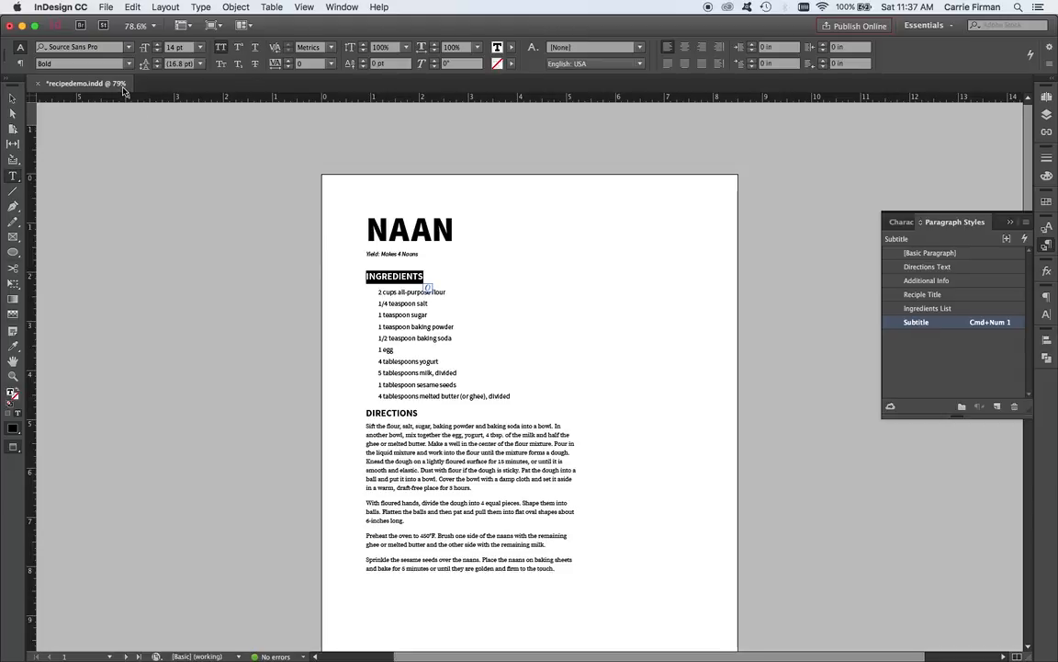
double_click(157, 43)
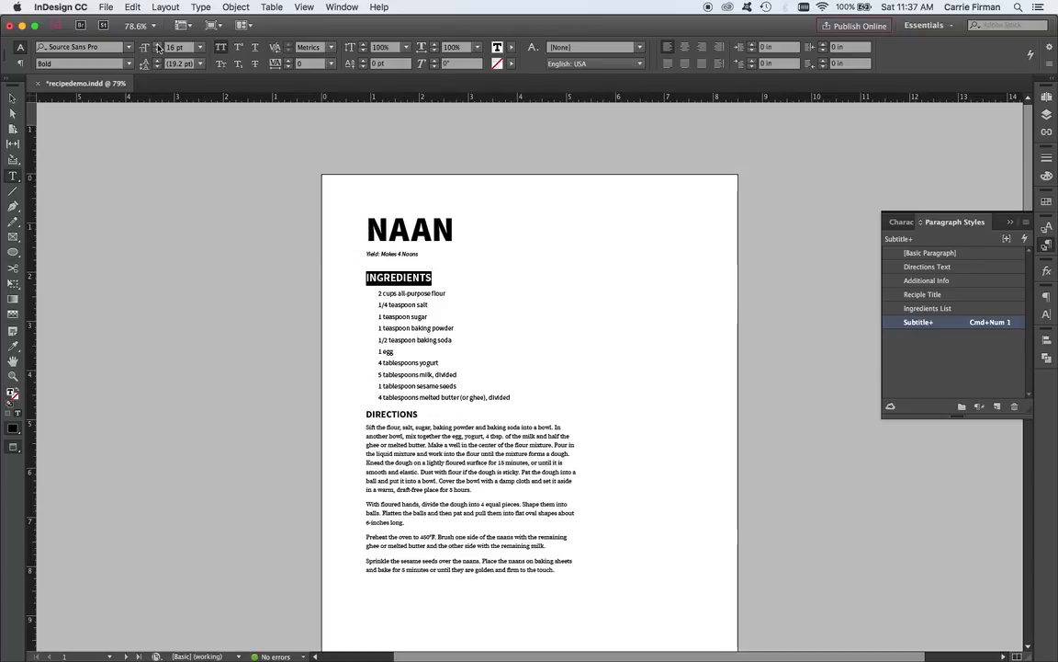
double_click(157, 44)
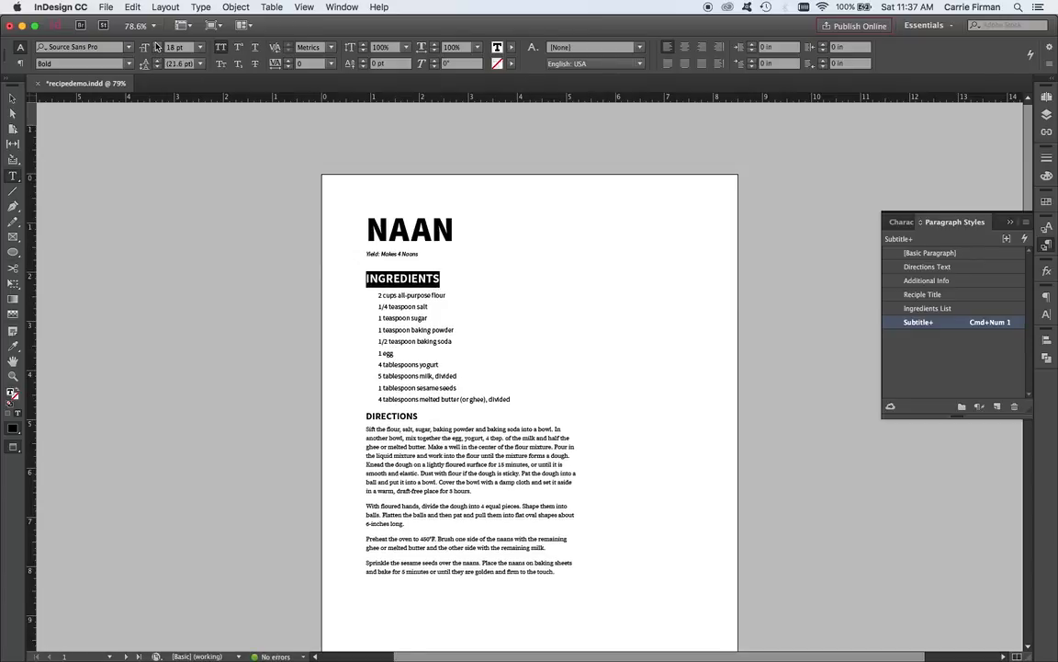
Reapply the Subtitle paragraph style to the INGREDIENTS heading, clearing its size override.
left_click(951, 324)
left_click(954, 363)
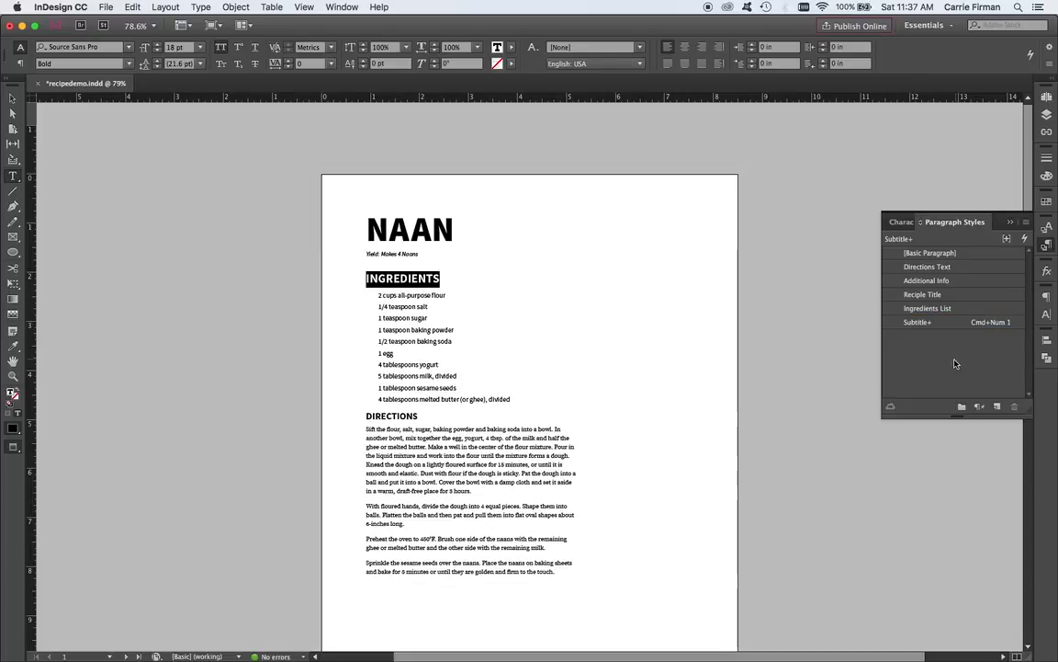
left_click(899, 327)
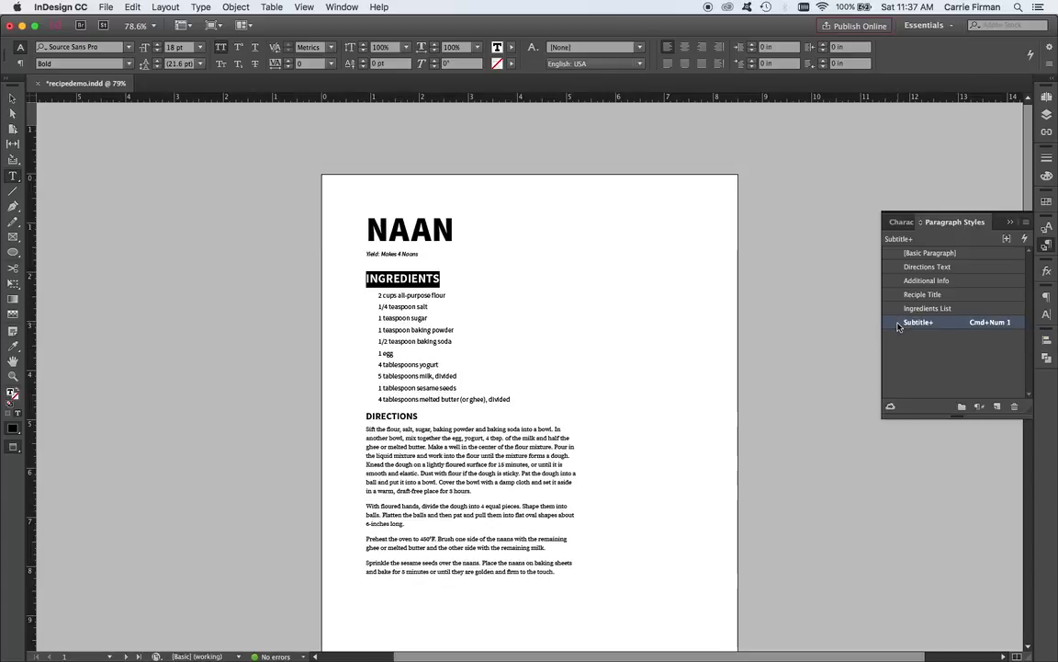
left_click(900, 324, "alt")
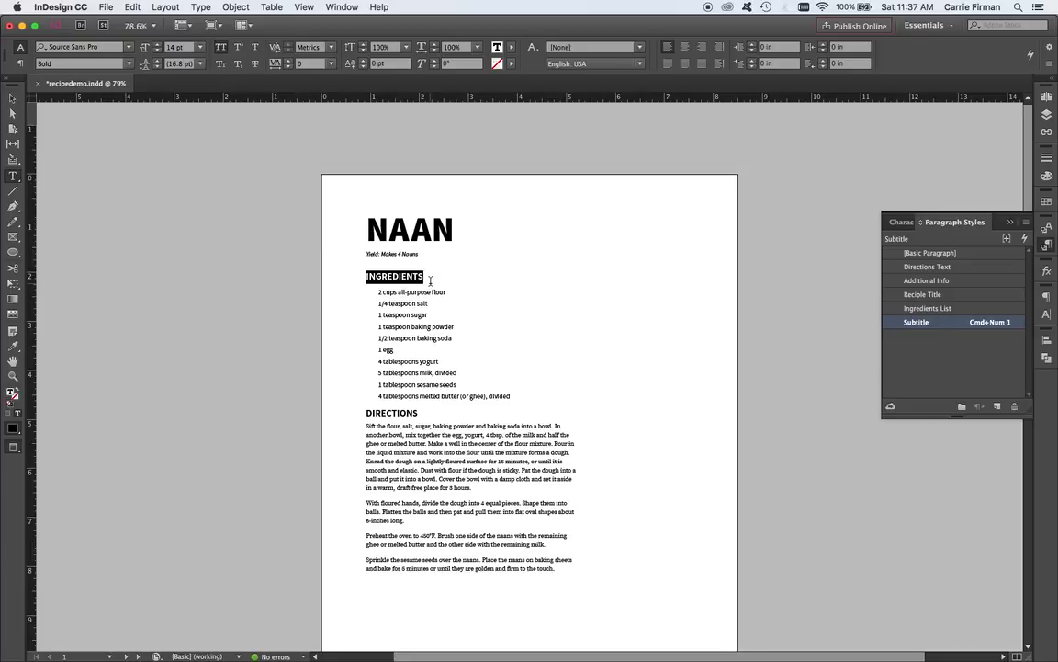
Enlarge the INGREDIENTS heading to 18 pt again and check the override on its Subtitle style.
key("super+shift+period")
key("super+shift+period")
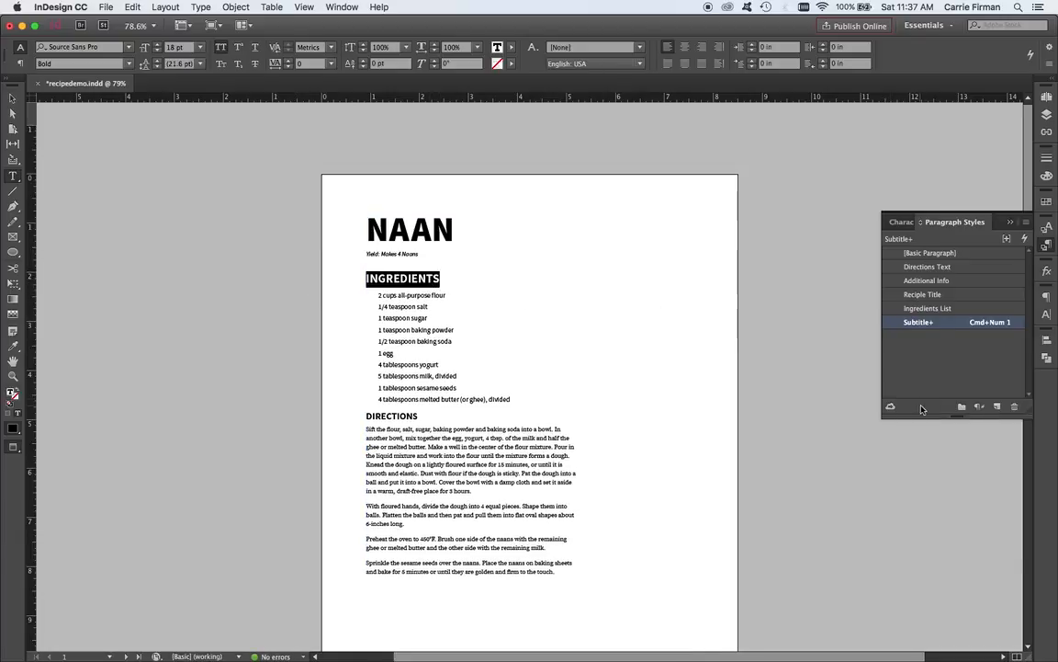
mouse_move(917, 328)
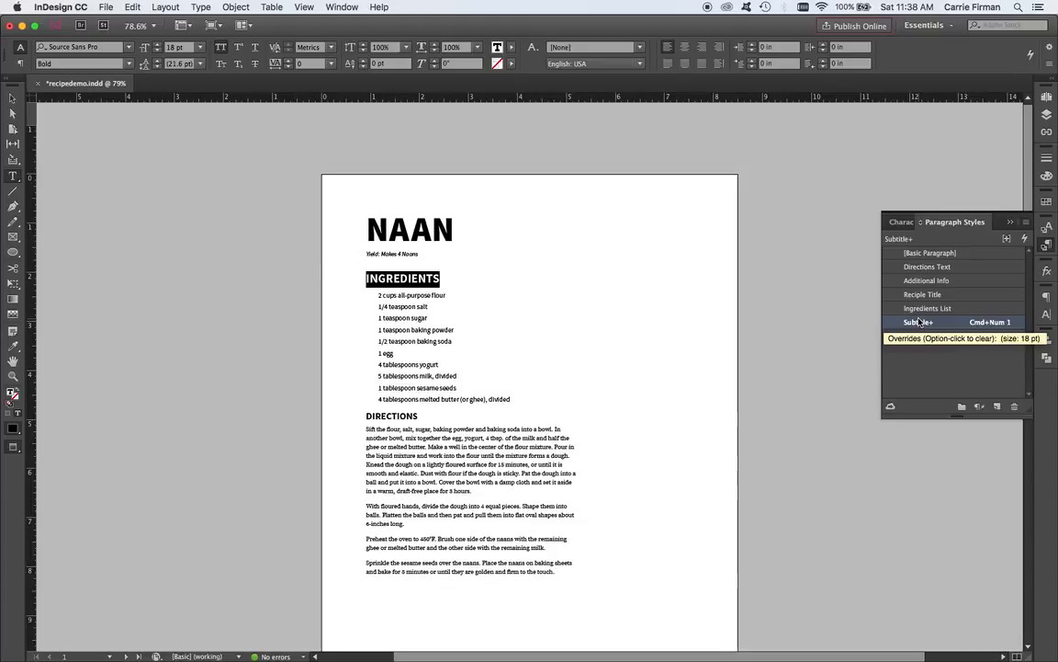
left_click(418, 302)
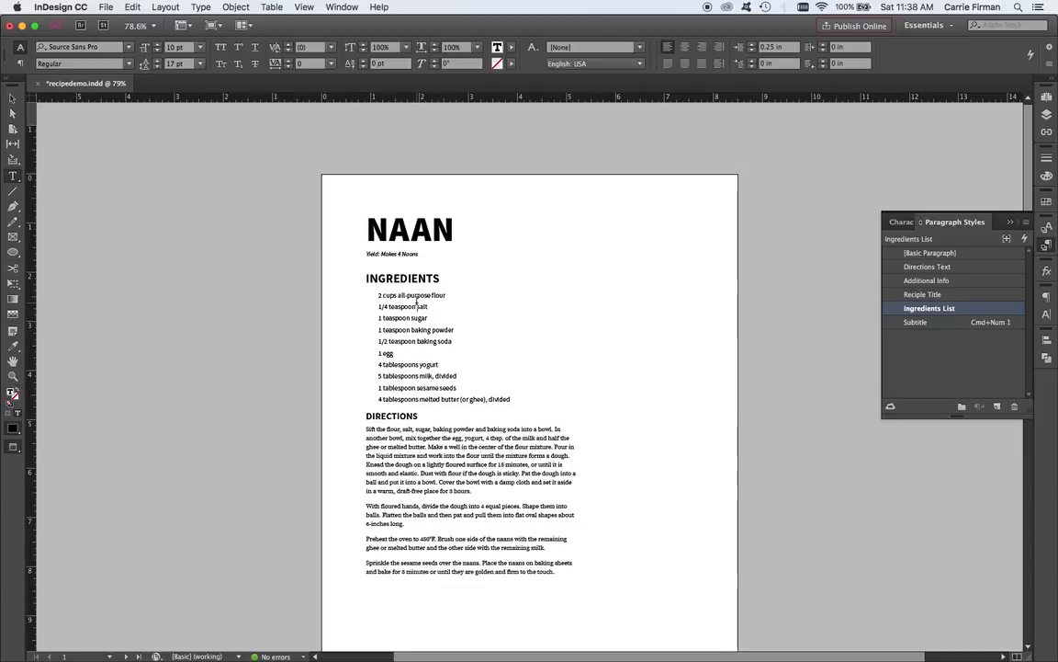
left_click(399, 279)
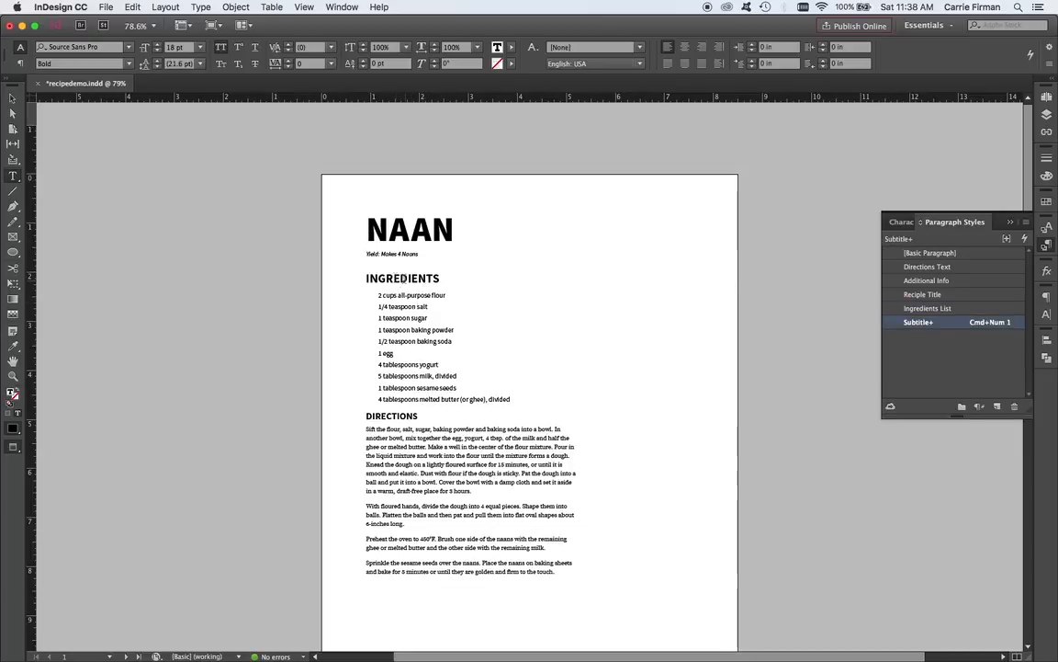
Set the tracking of the first page's INGREDIENTS heading to 50.
double_click(432, 279)
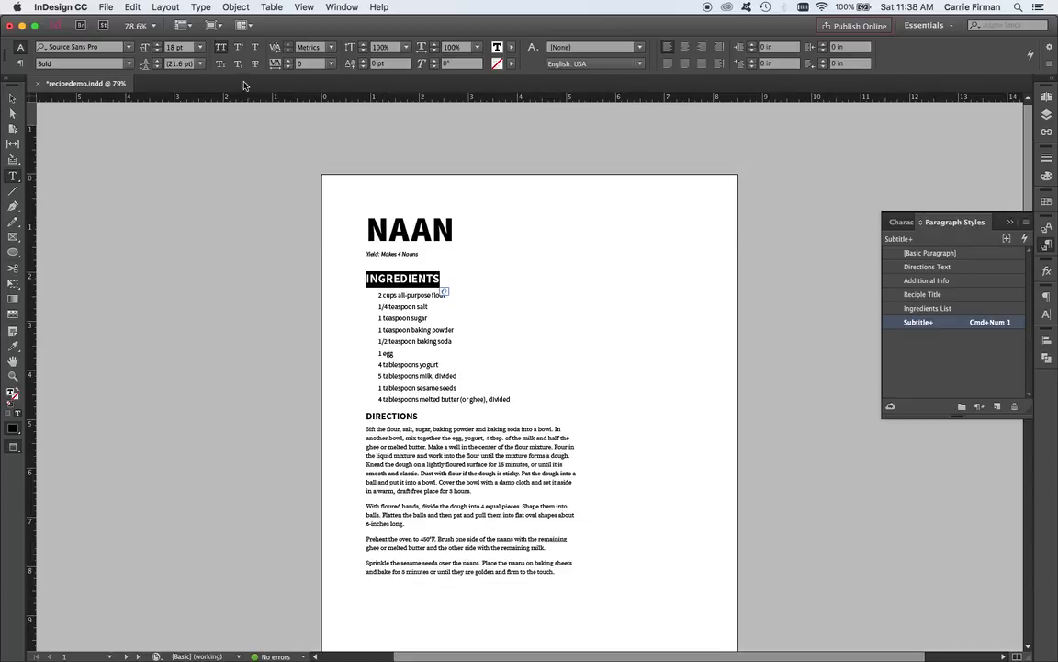
left_click(289, 61)
left_click(288, 61)
left_click(289, 61)
left_click(289, 61)
left_click(288, 62)
left_click(288, 61)
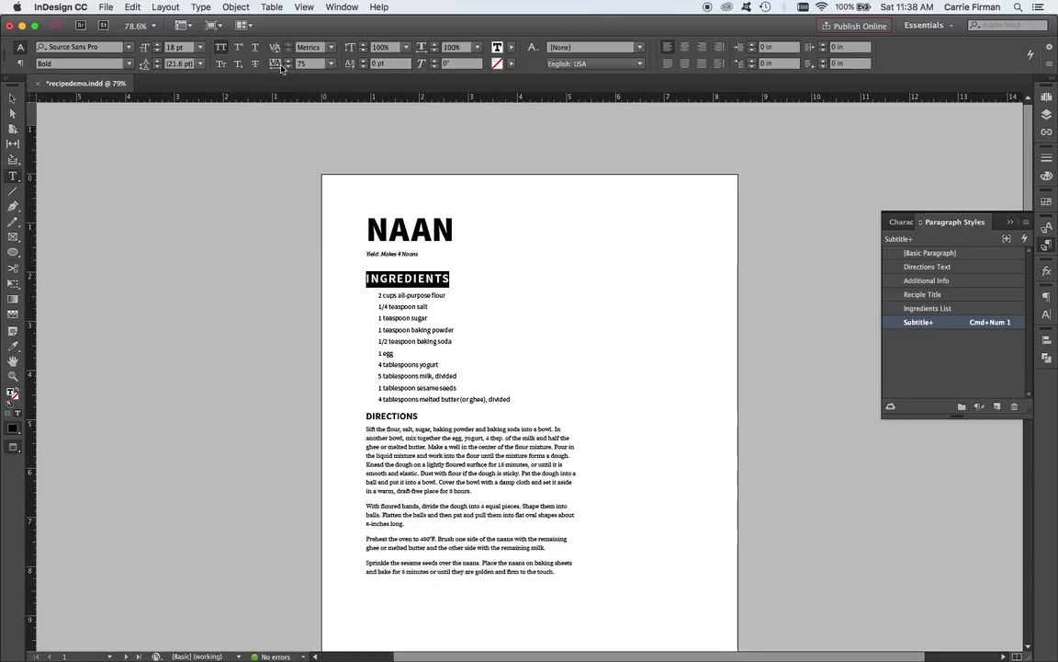
key("super+z")
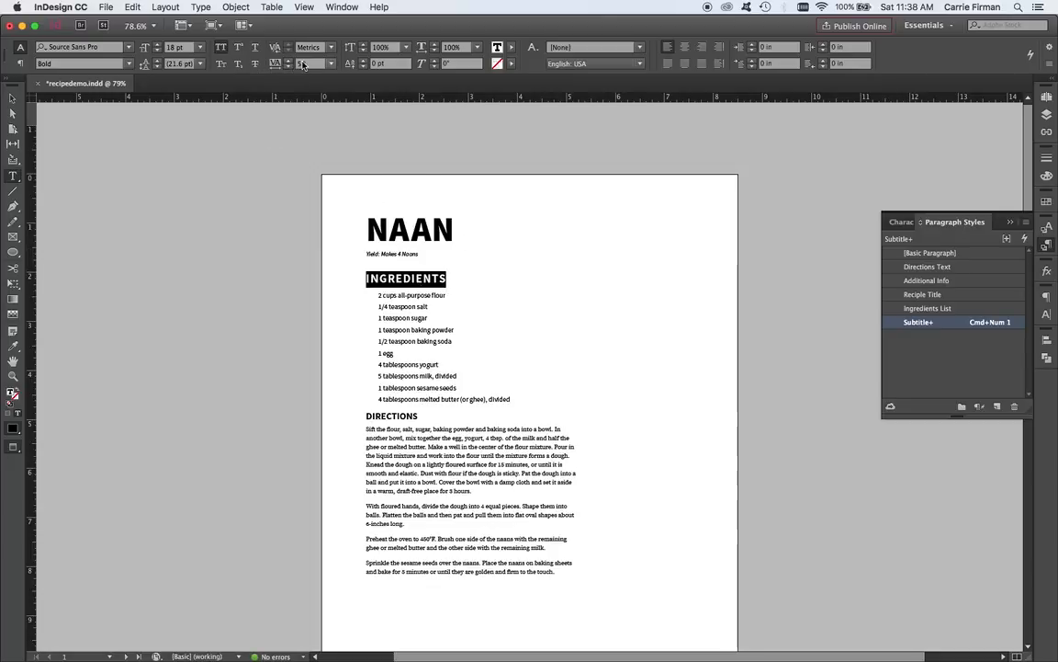
left_click(433, 284)
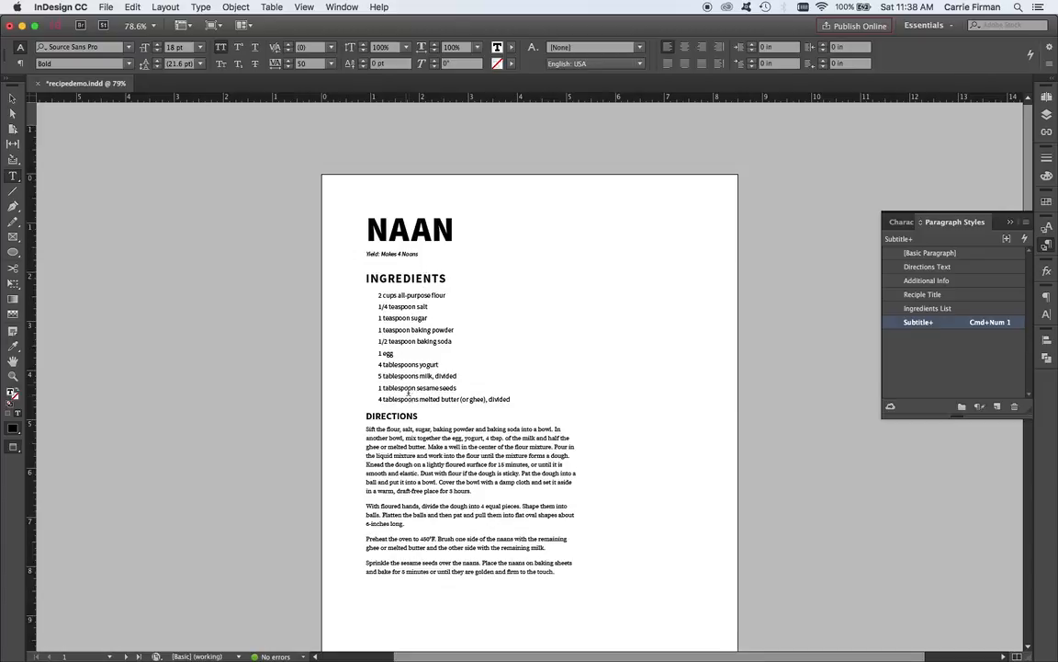
Compare the INGREDIENTS heading and its Subtitle style on the second page with the modified heading on the first page.
left_click(935, 323, "alt")
scroll(370, 539, "down", 5)
scroll(375, 541, "down", 12)
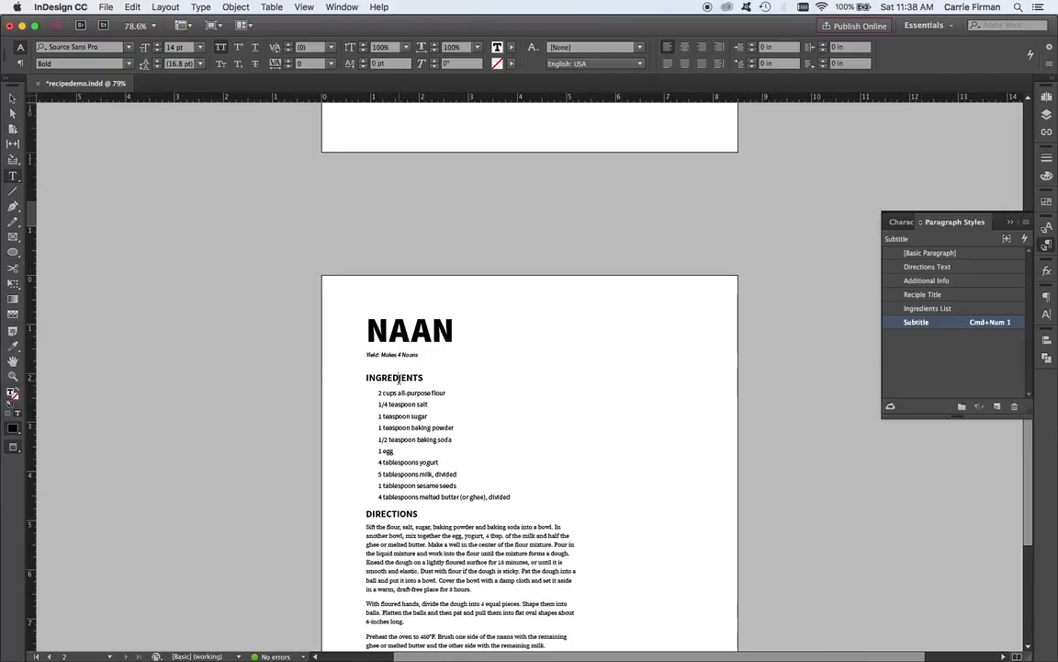
scroll(404, 390, "up", 3)
scroll(402, 390, "down", 5)
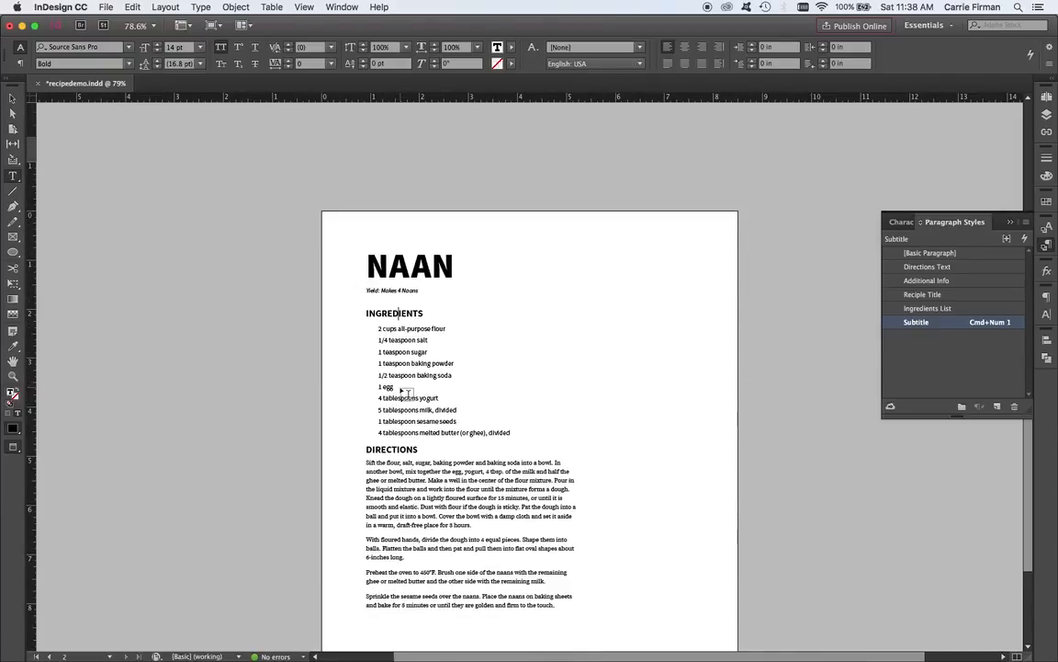
scroll(402, 395, "down", 7)
scroll(406, 404, "up", 2)
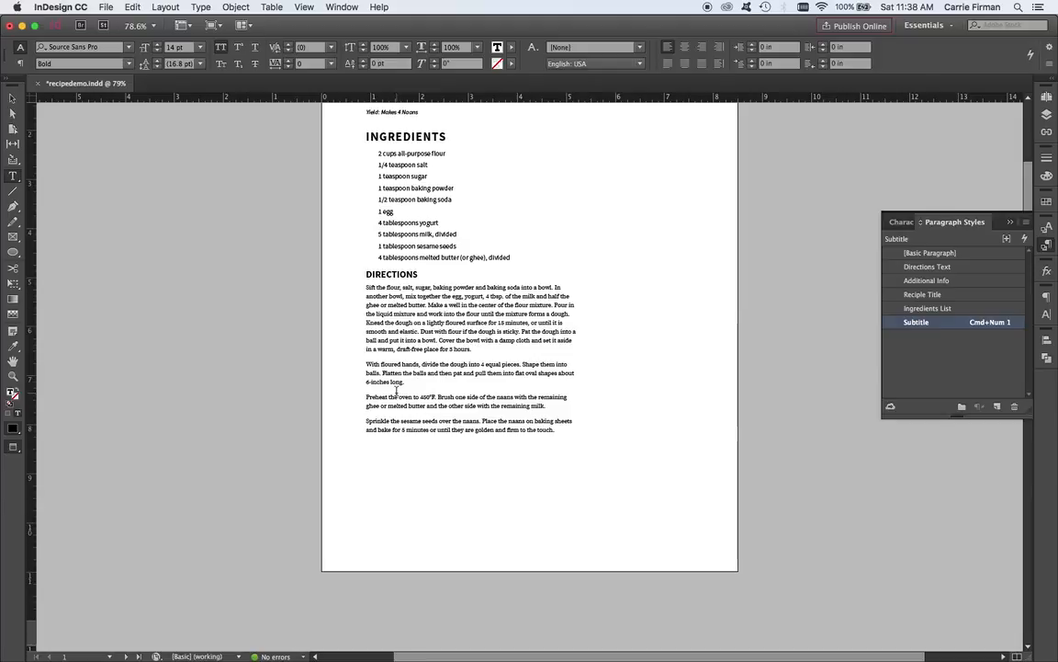
Redefine the Subtitle paragraph style from the first page's INGREDIENTS heading with its 18 pt size and tracking of 50.
left_click(397, 136)
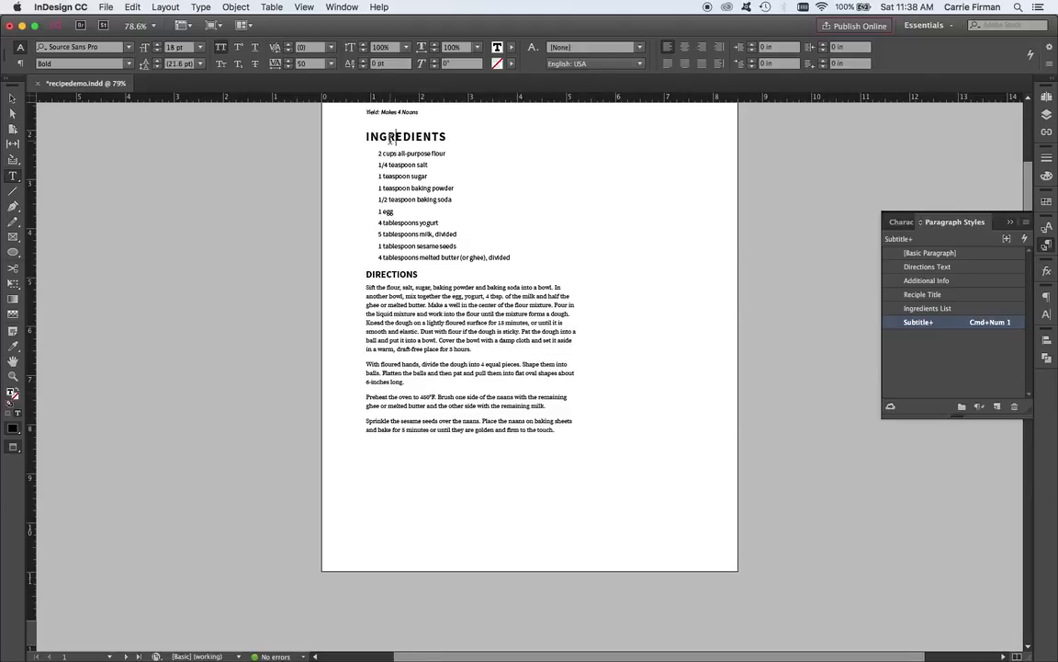
scroll(533, 335, "down", 3)
scroll(566, 355, "down", 12)
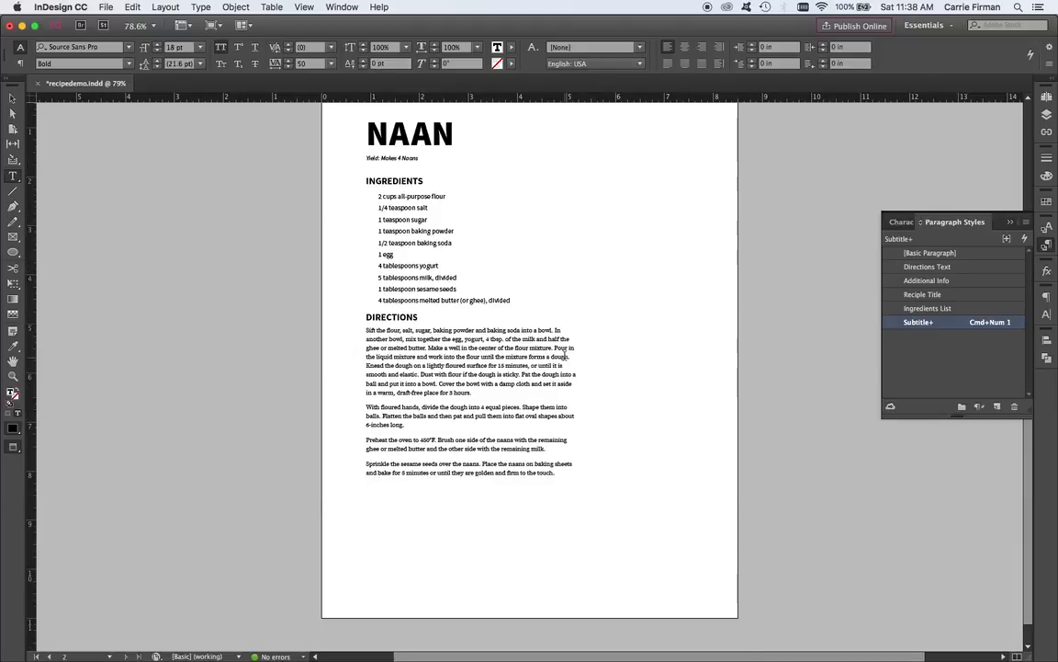
scroll(565, 355, "up", 1)
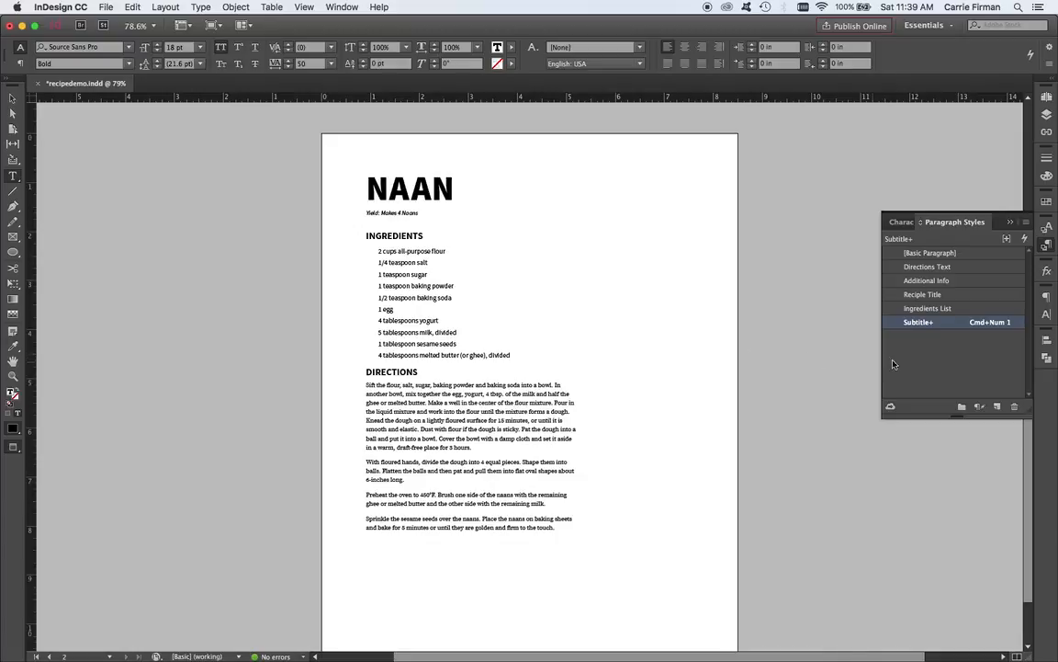
mouse_move(942, 327)
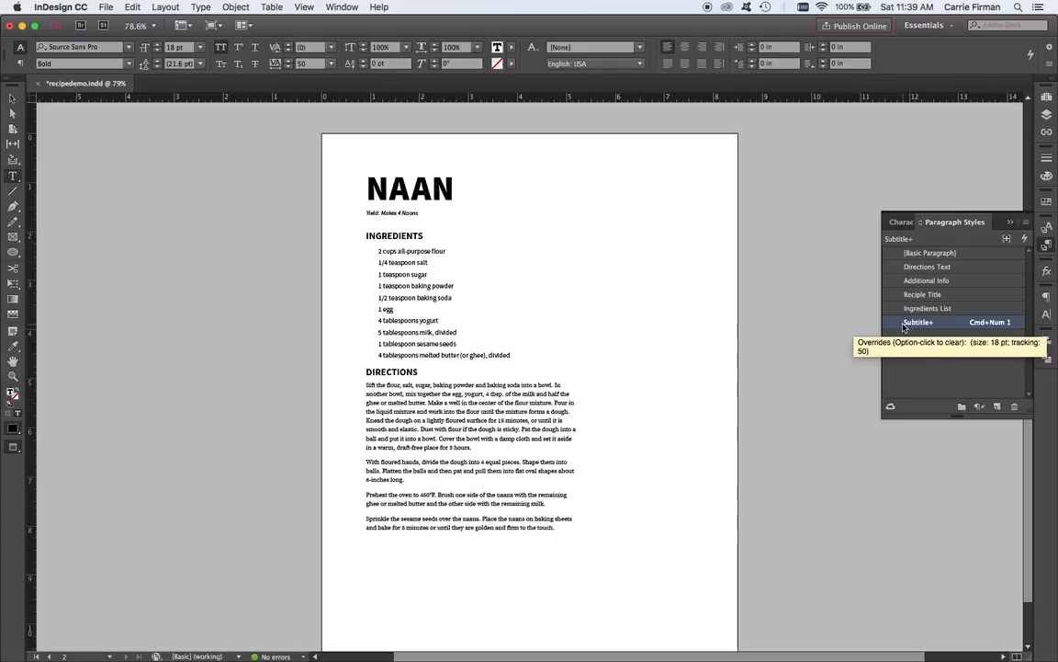
right_click(939, 323)
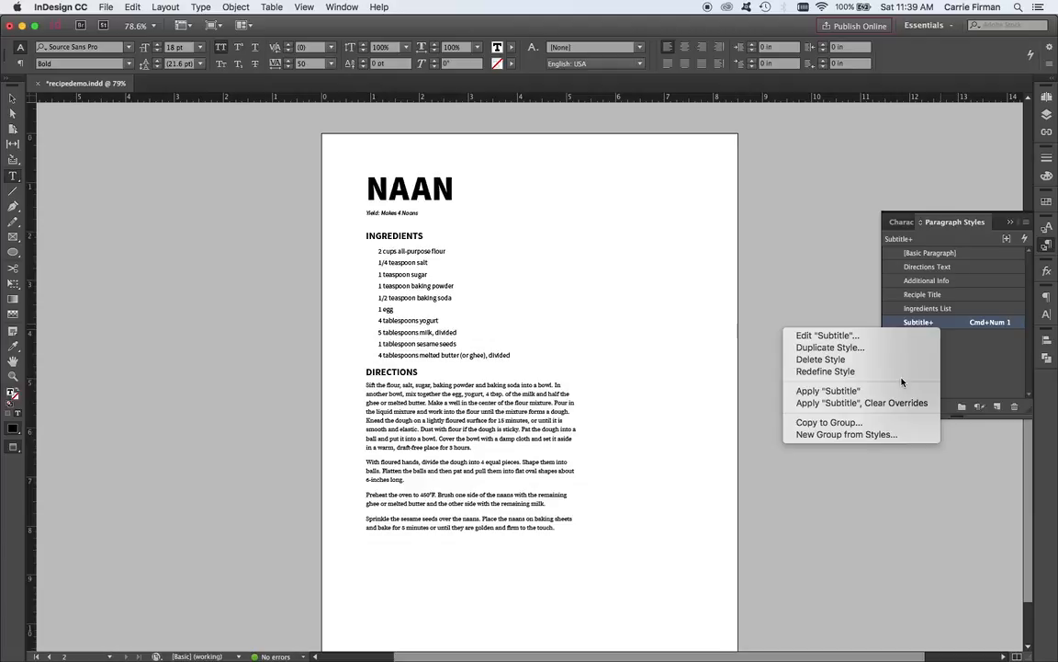
left_click(825, 371)
Review the INGREDIENTS and DIRECTIONS headings on both pages after the style redefinition.
scroll(825, 372, "down", 3)
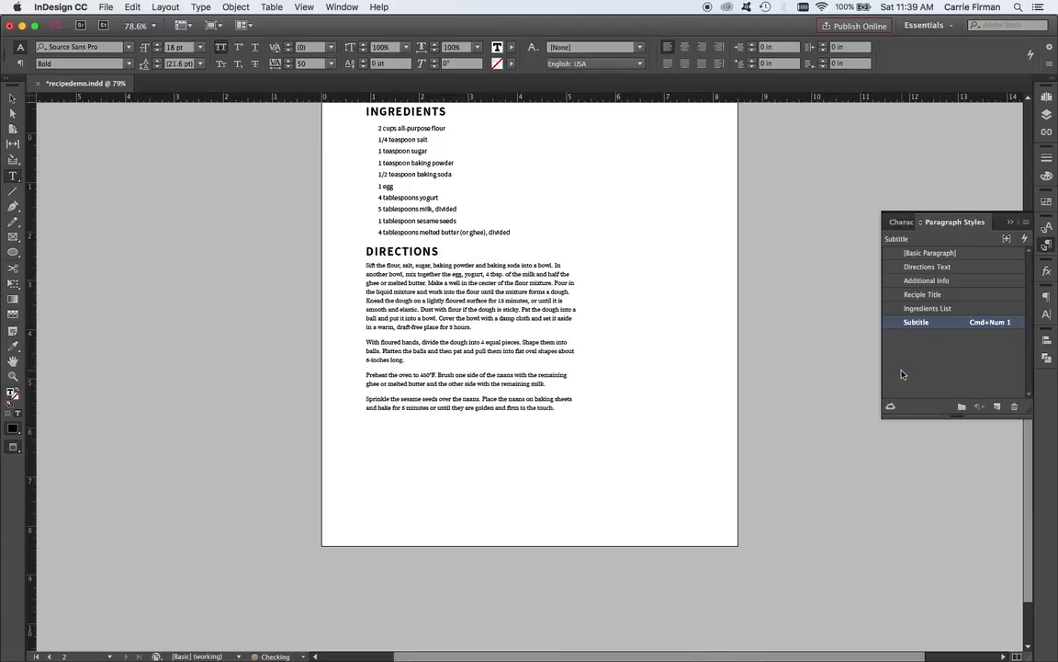
scroll(527, 317, "up", 6)
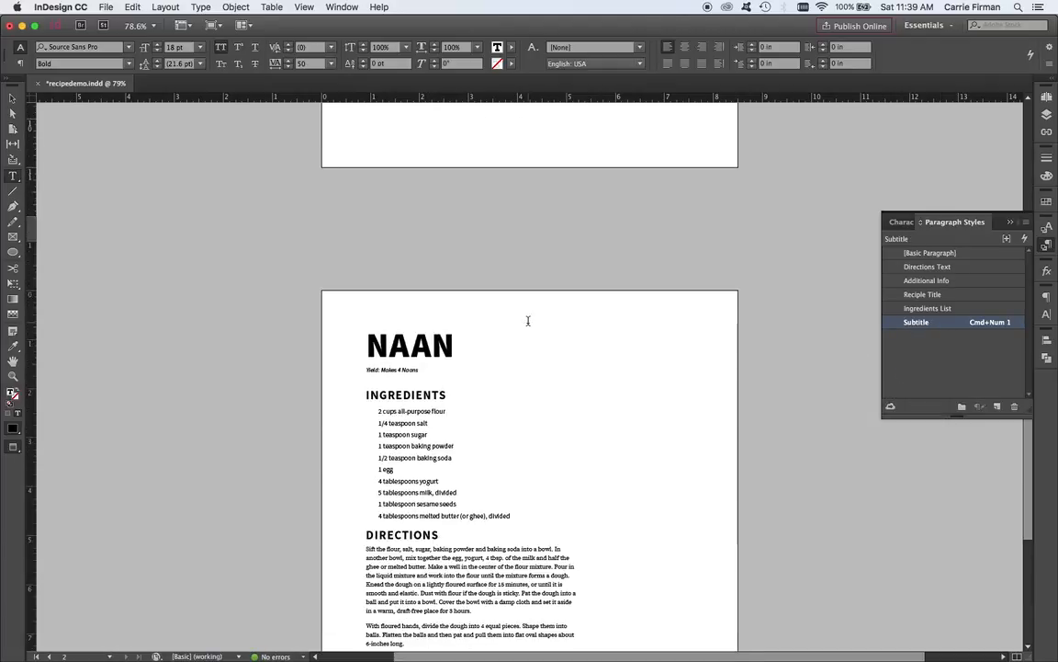
scroll(529, 320, "down", 2)
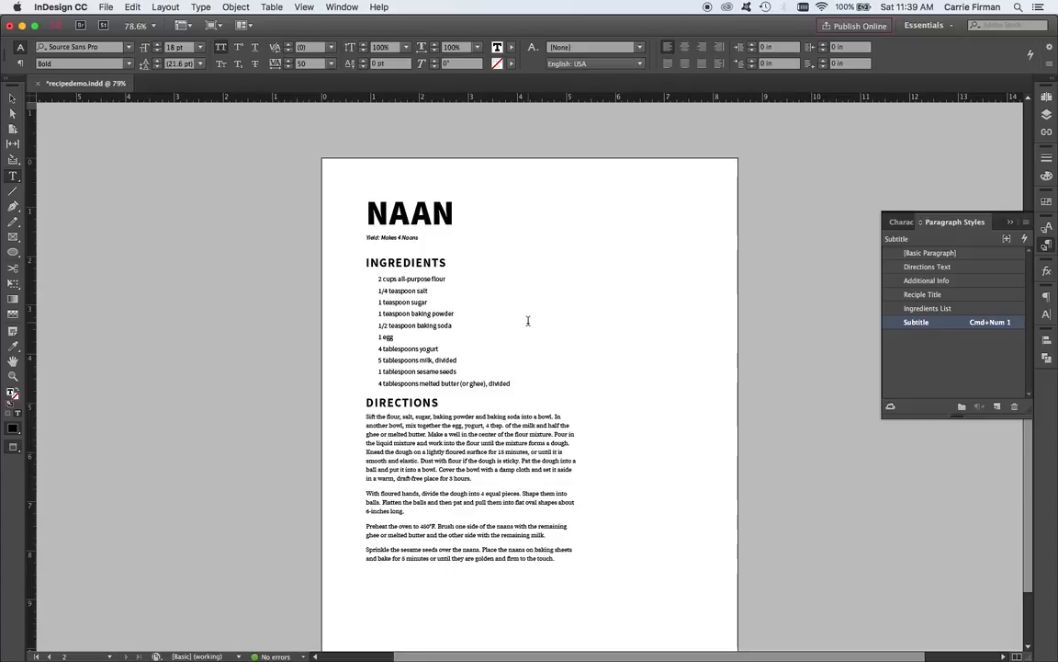
scroll(438, 358, "up", 1)
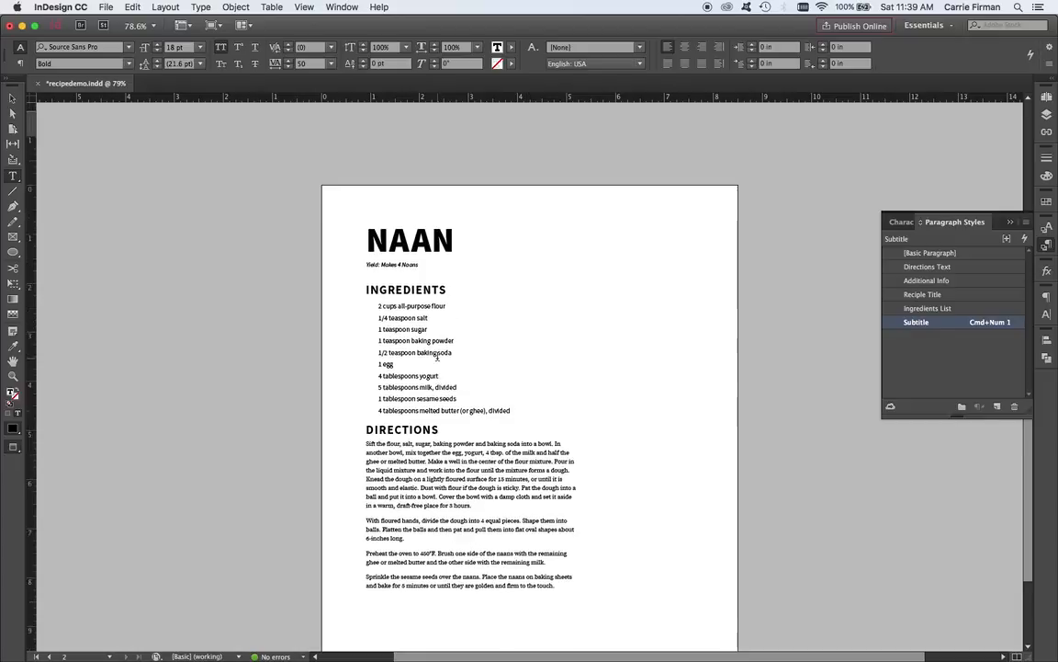
scroll(437, 358, "up", 12)
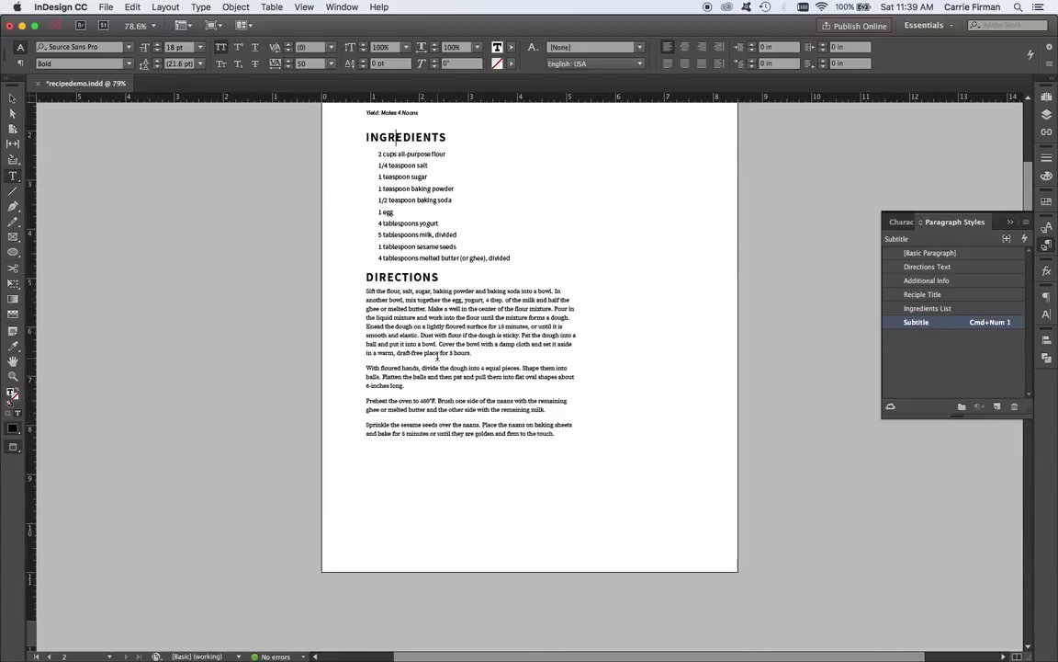
scroll(437, 357, "up", 3)
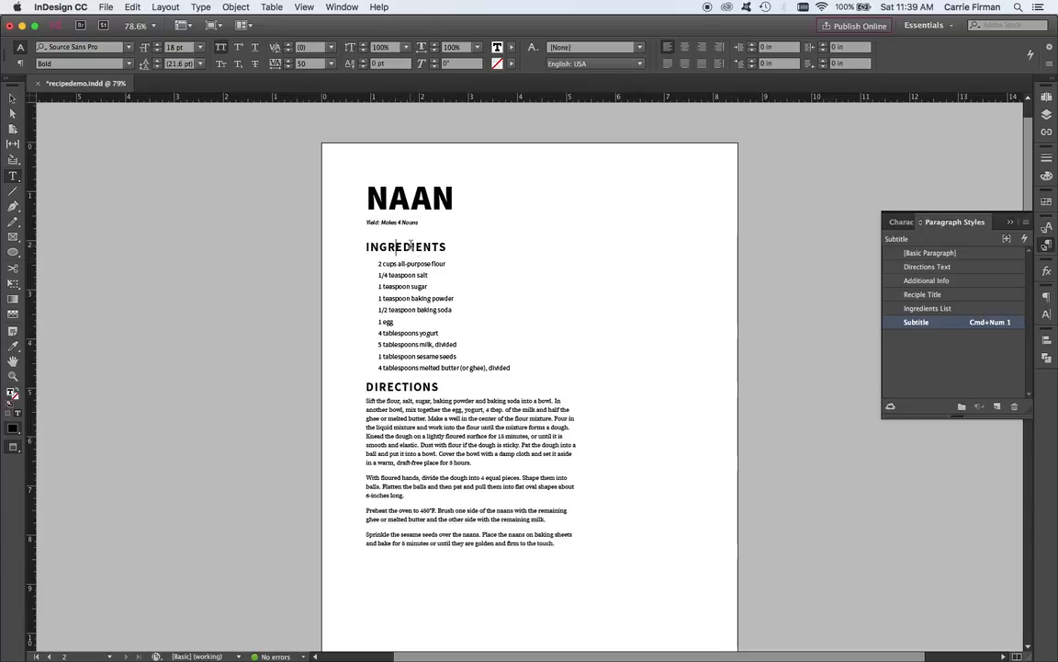
Set the character color tint of the Ingredients List paragraph style to 80% and check the ingredient lists on both pages.
left_click(422, 299)
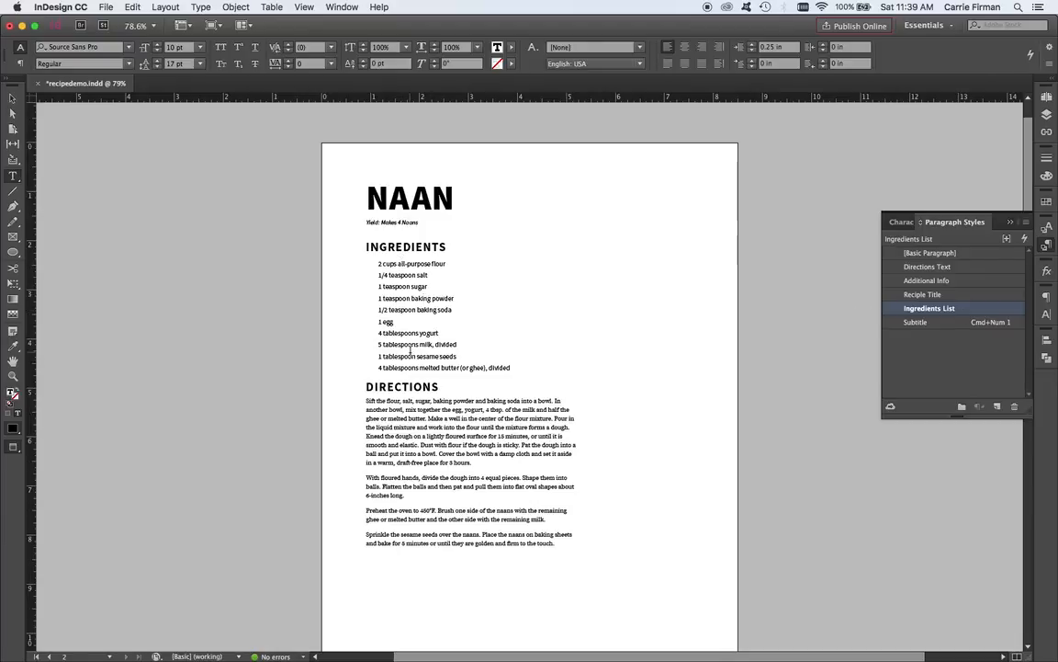
double_click(958, 310)
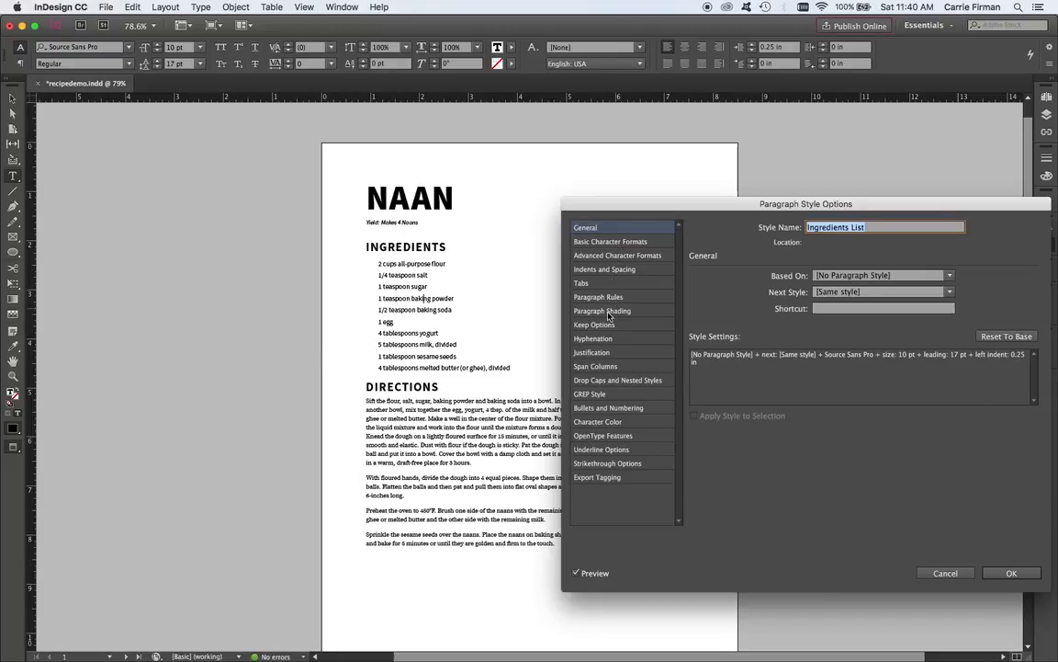
left_click(638, 422)
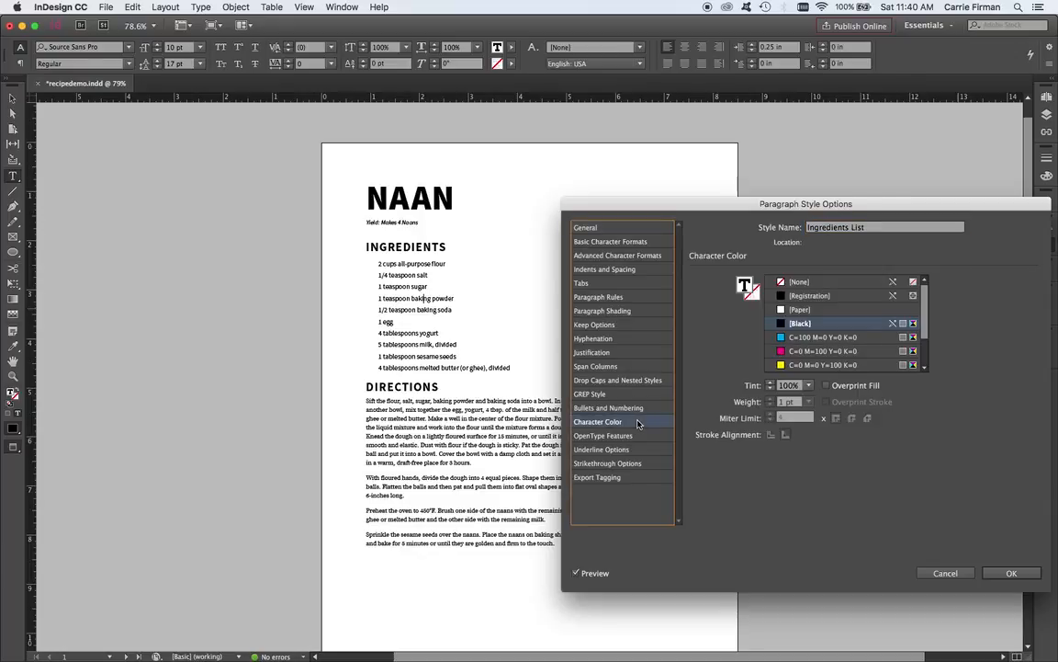
left_click(759, 387)
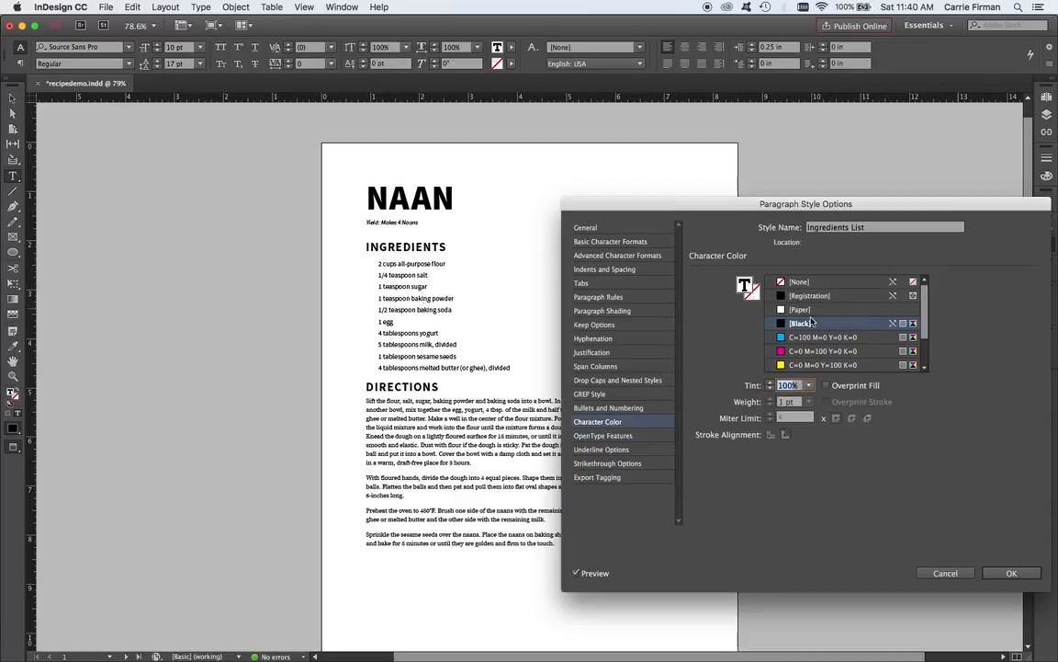
type("80")
left_click(1011, 573)
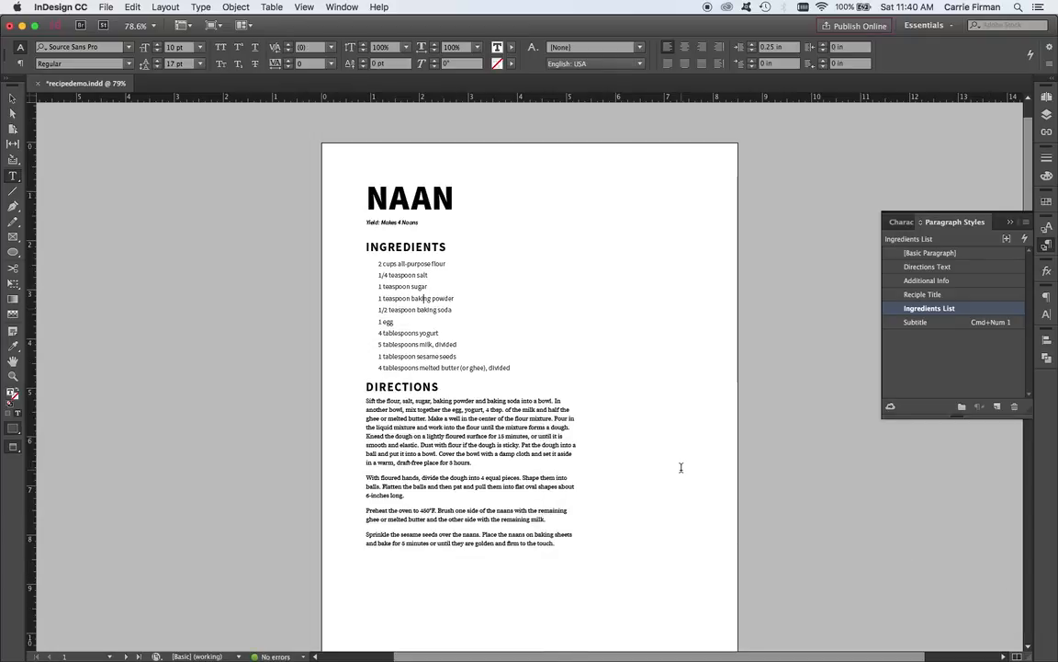
scroll(683, 465, "down", 10)
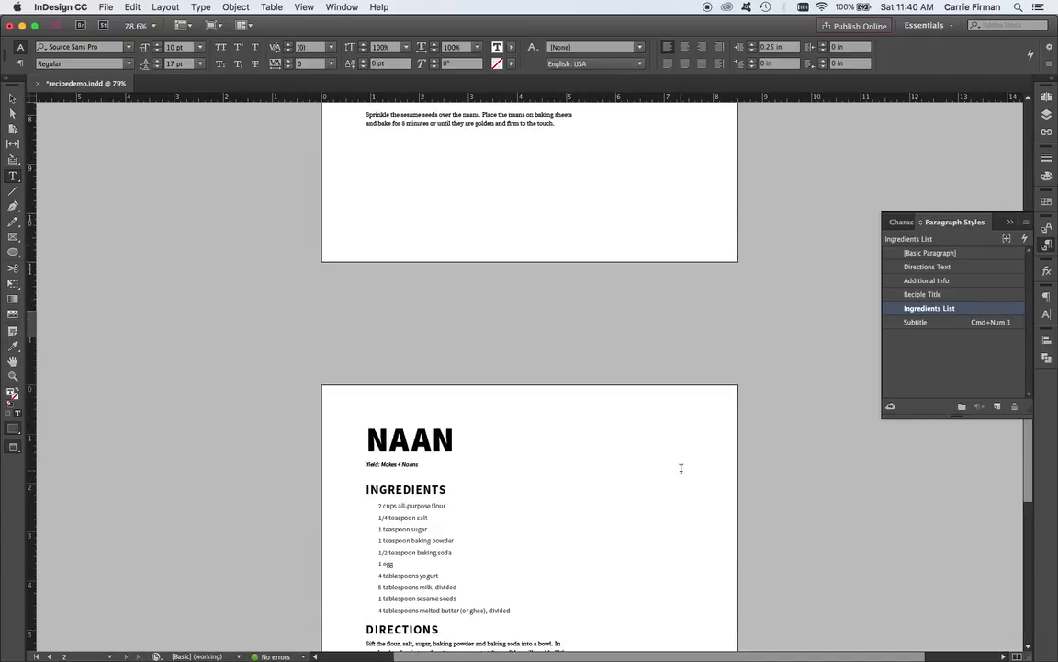
scroll(681, 469, "up", 10)
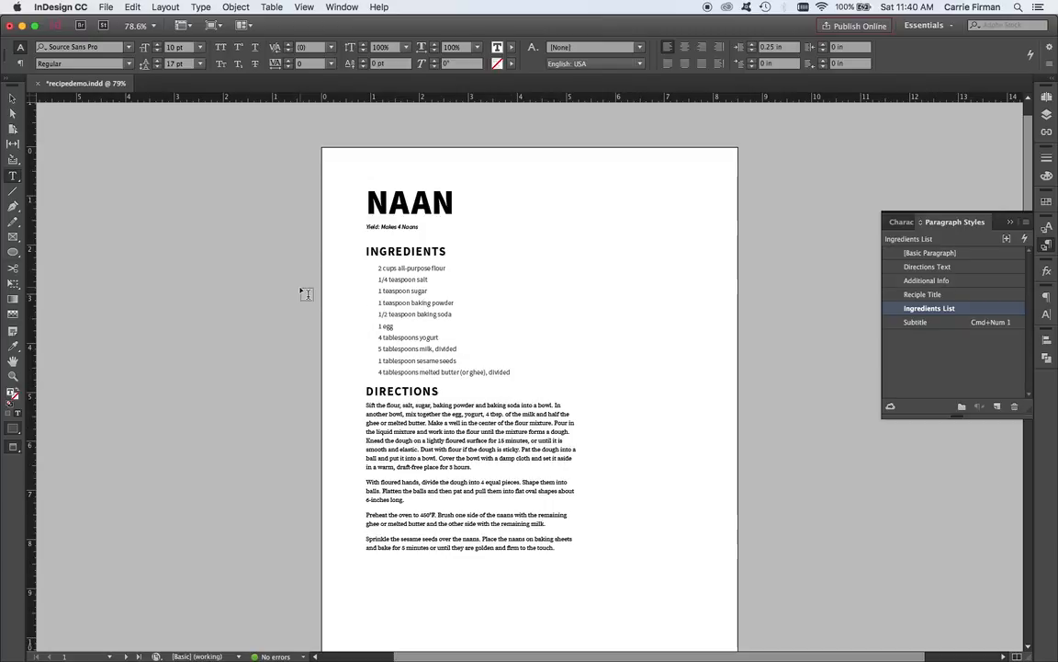
Inspect the kerning between the letters of the NAAN titles on both pages and the overrides on their Reciple Title style.
left_click(414, 200)
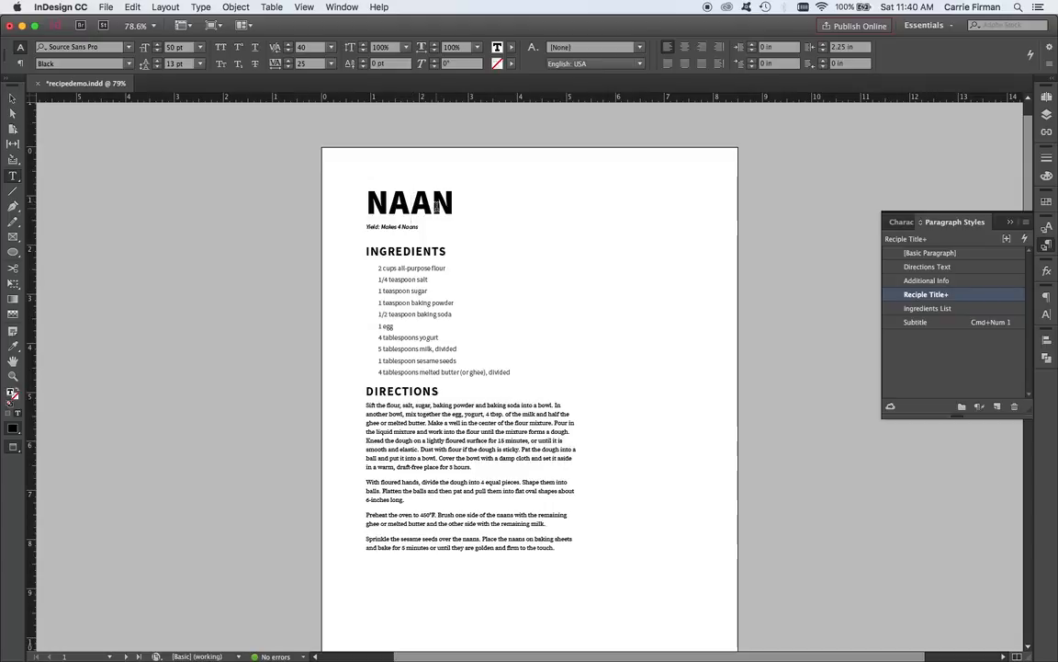
left_click(433, 203)
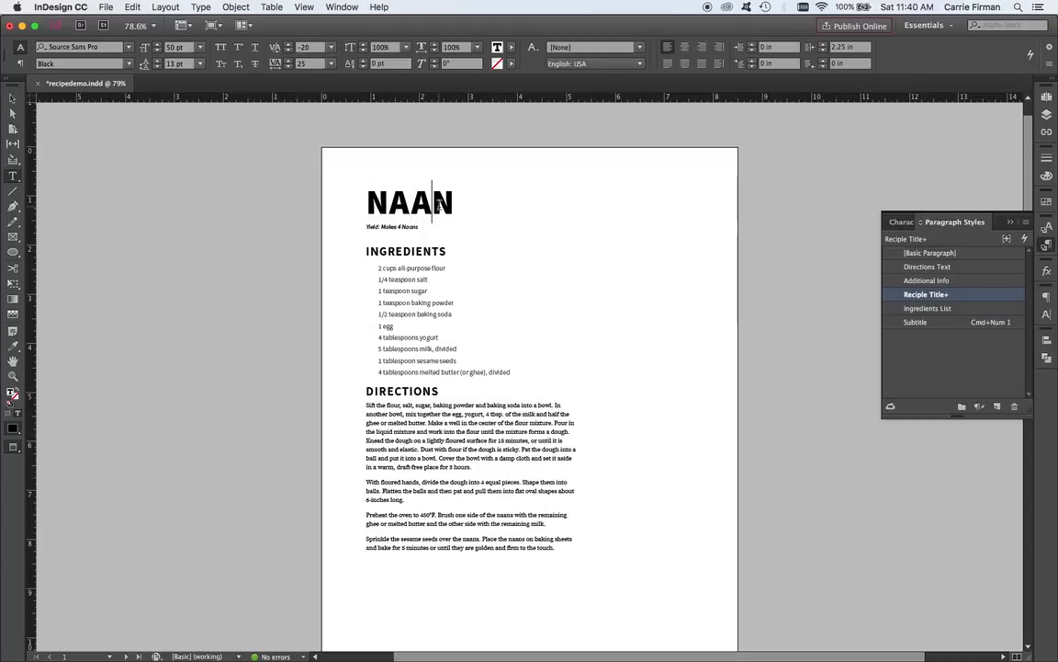
scroll(456, 323, "down", 10)
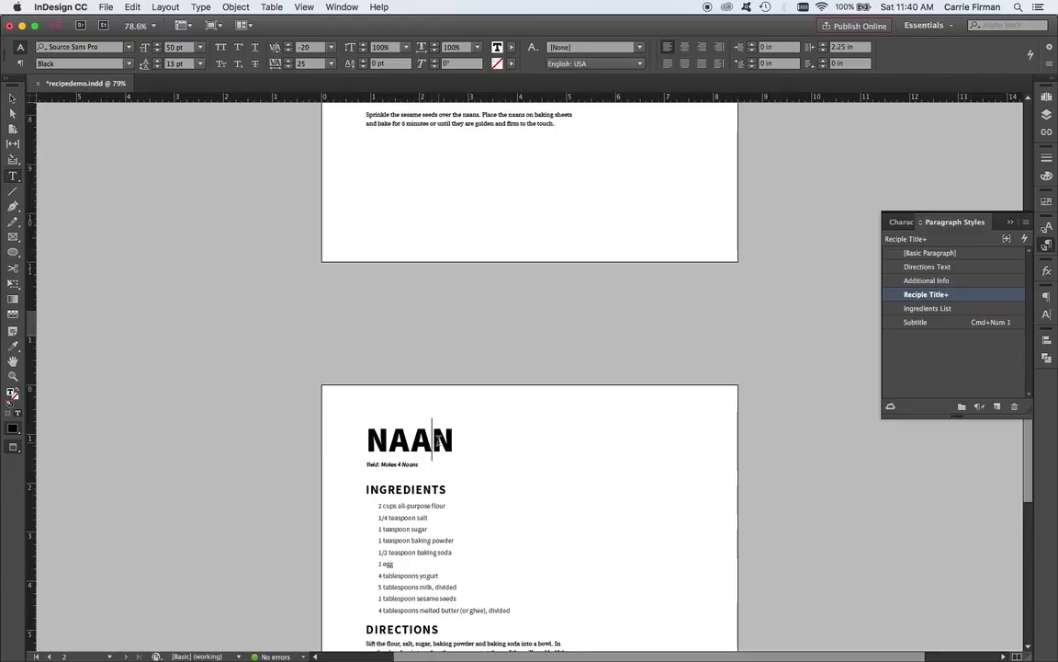
mouse_move(934, 297)
left_click(413, 442)
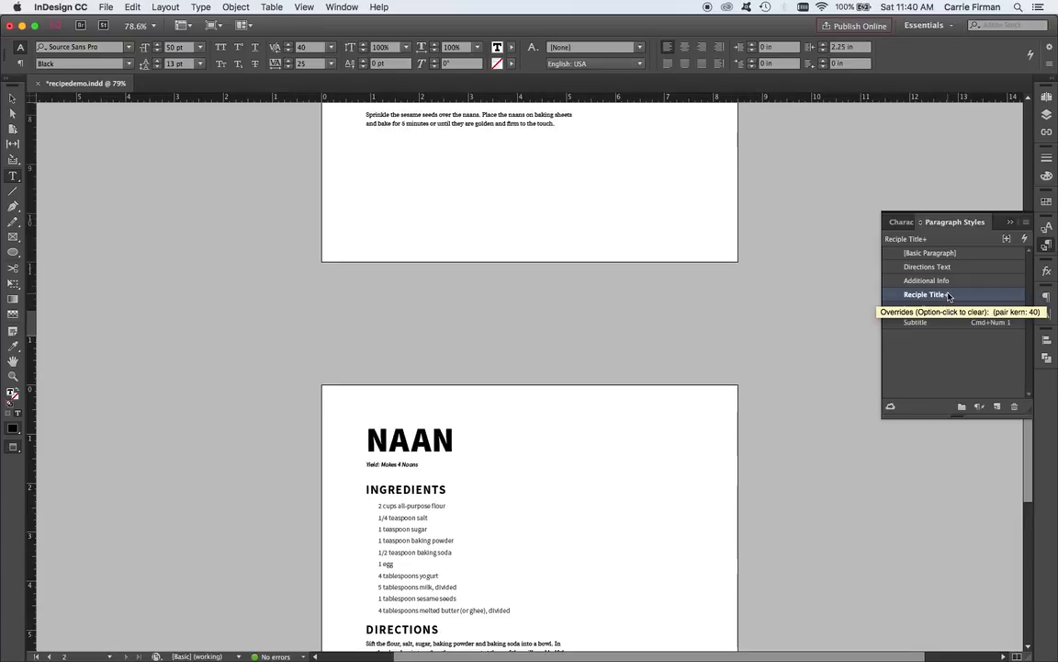
left_click(391, 441)
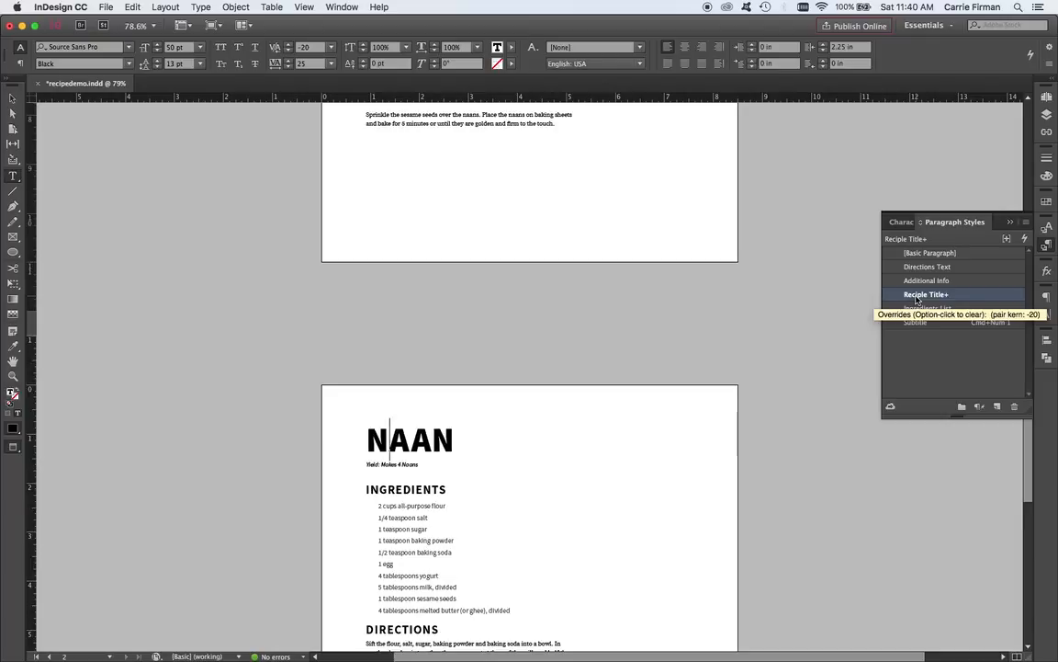
Replace the second page's NAAN title with NAPA VALLEY BREAD, breaking the line before BREAD.
mouse_move(368, 439)
left_mouse_down()
mouse_move(459, 449)
mouse_move(376, 441)
left_mouse_up()
left_click(448, 439)
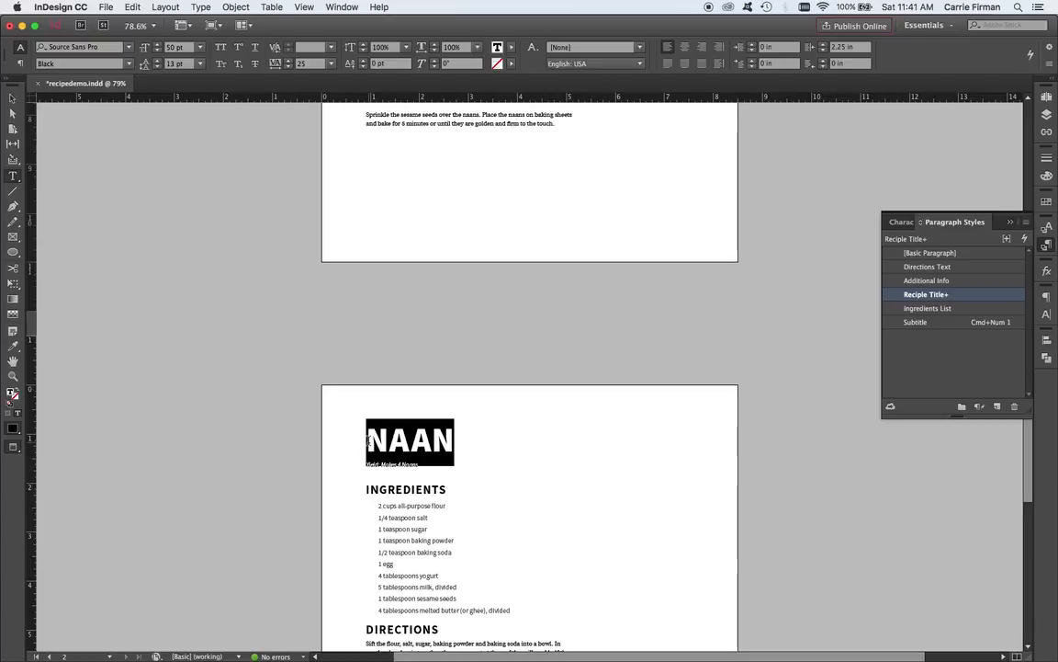
type("NAPA VALLEY")
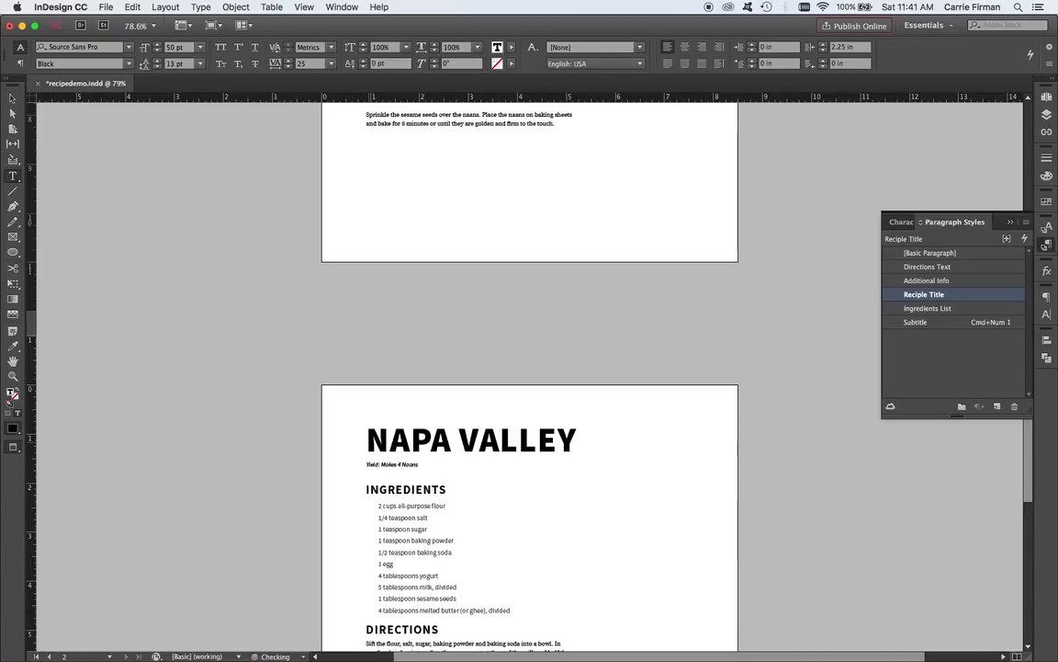
key("Return")
type("BREAK")
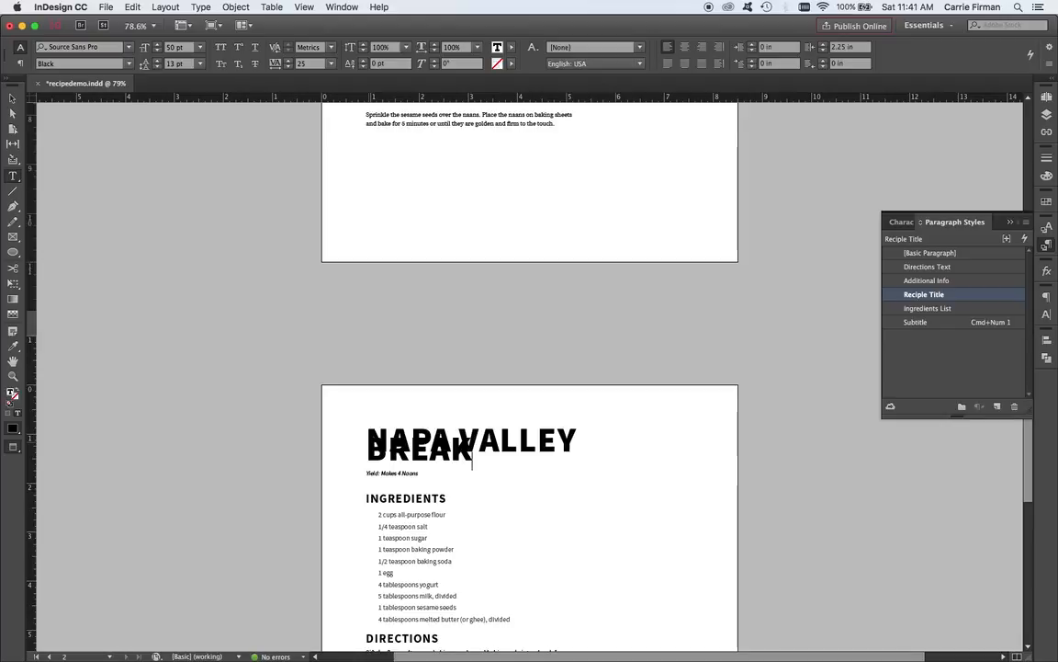
key("BackSpace")
type("D")
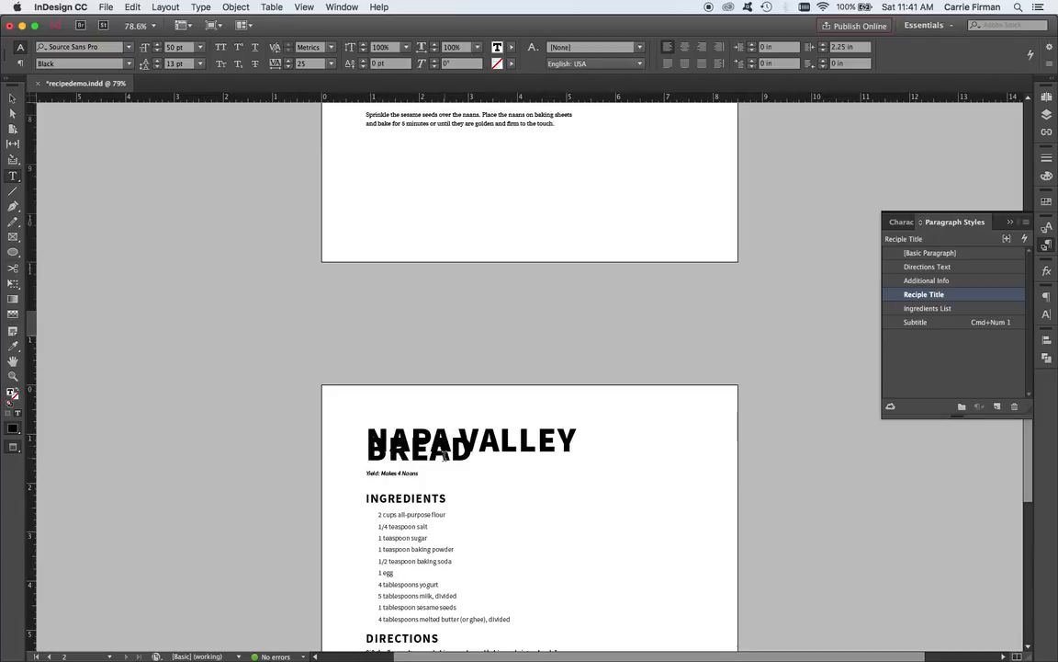
Set the leading of the two-line NAPA VALLEY BREAD title to 40 pt.
scroll(478, 446, "up", 10)
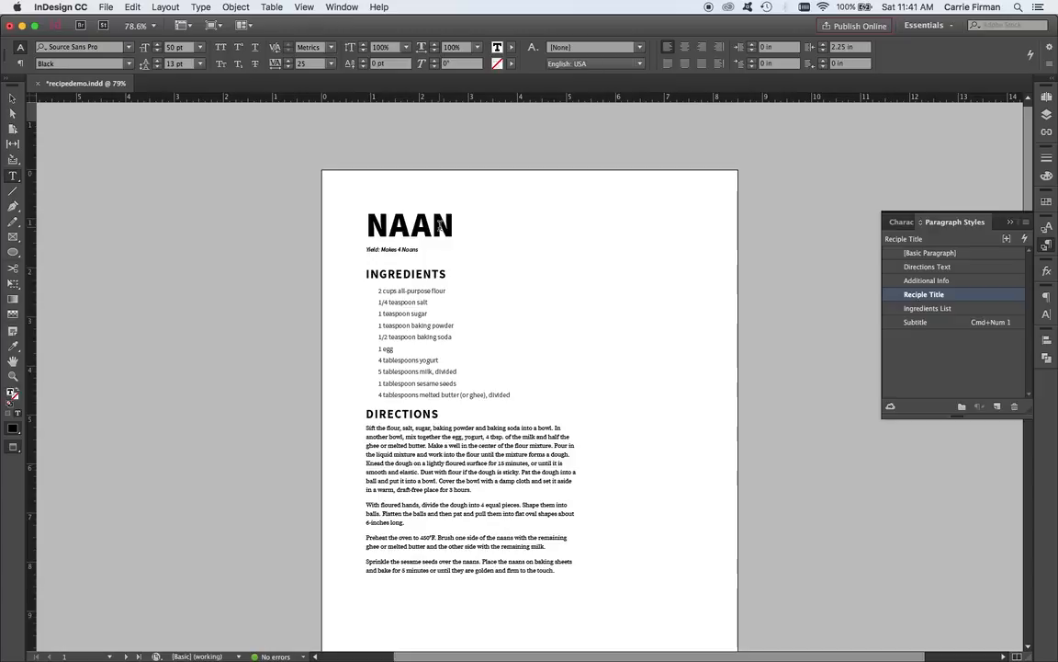
scroll(487, 355, "down", 5)
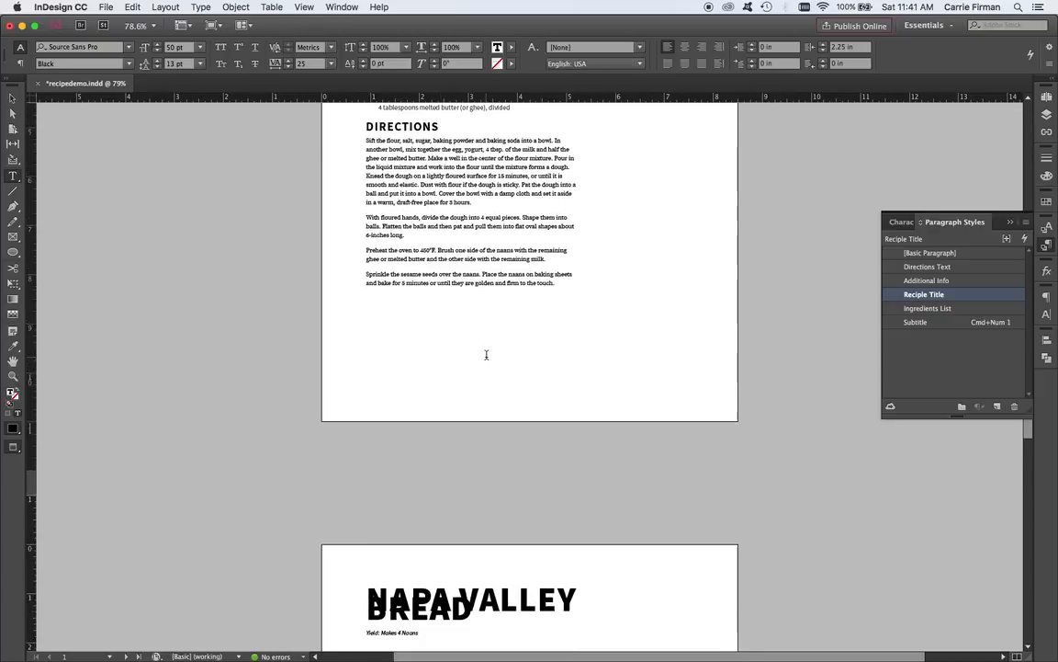
scroll(487, 355, "down", 3)
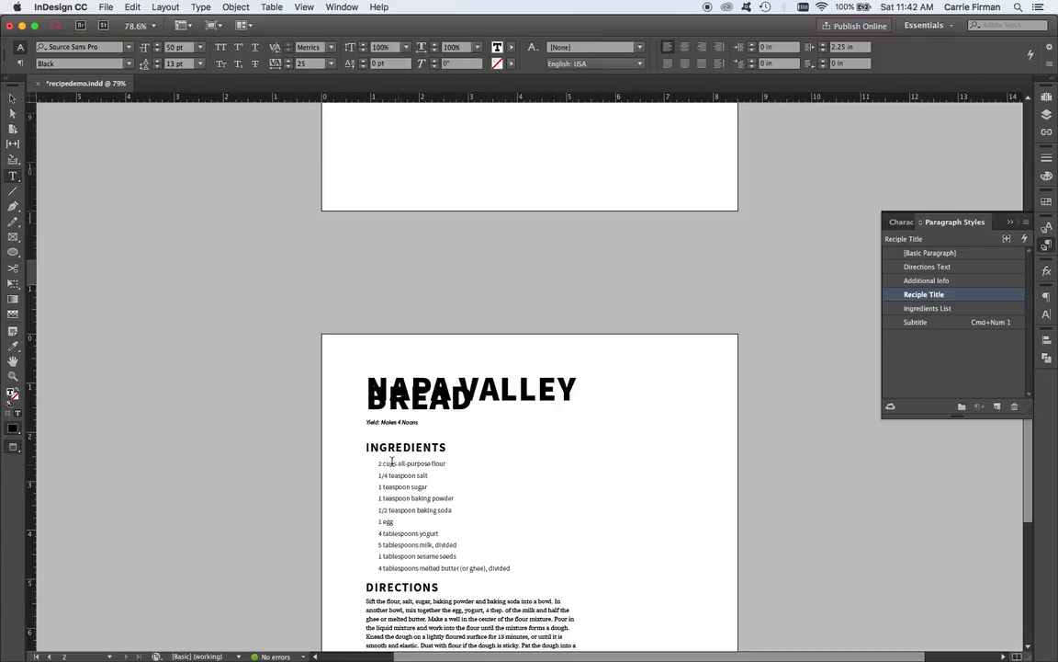
left_click_drag(479, 401, 354, 405)
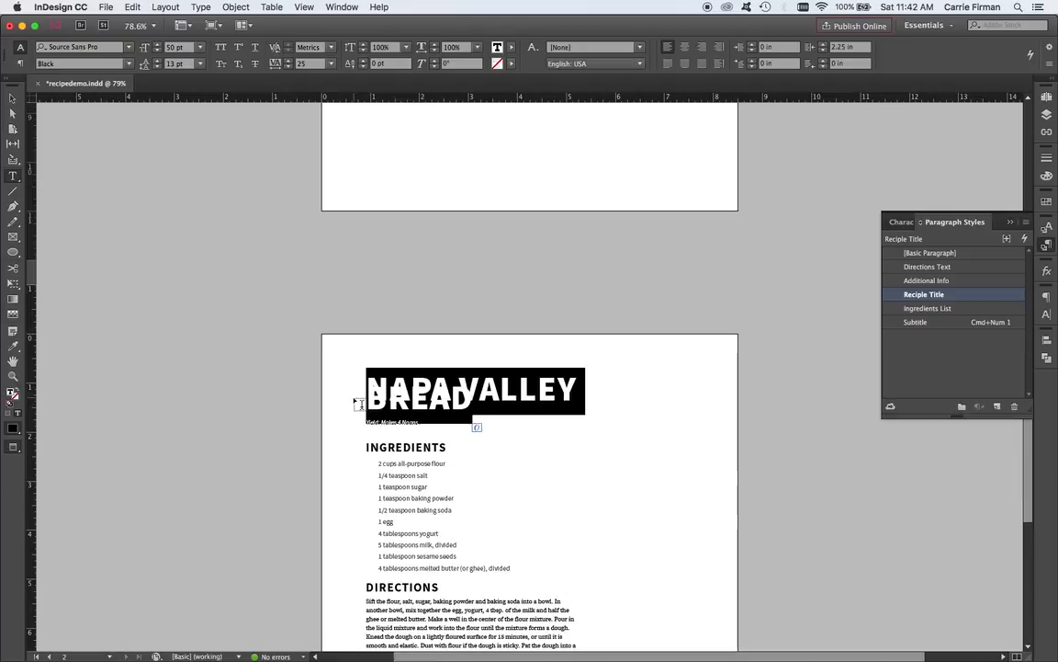
left_click(157, 61)
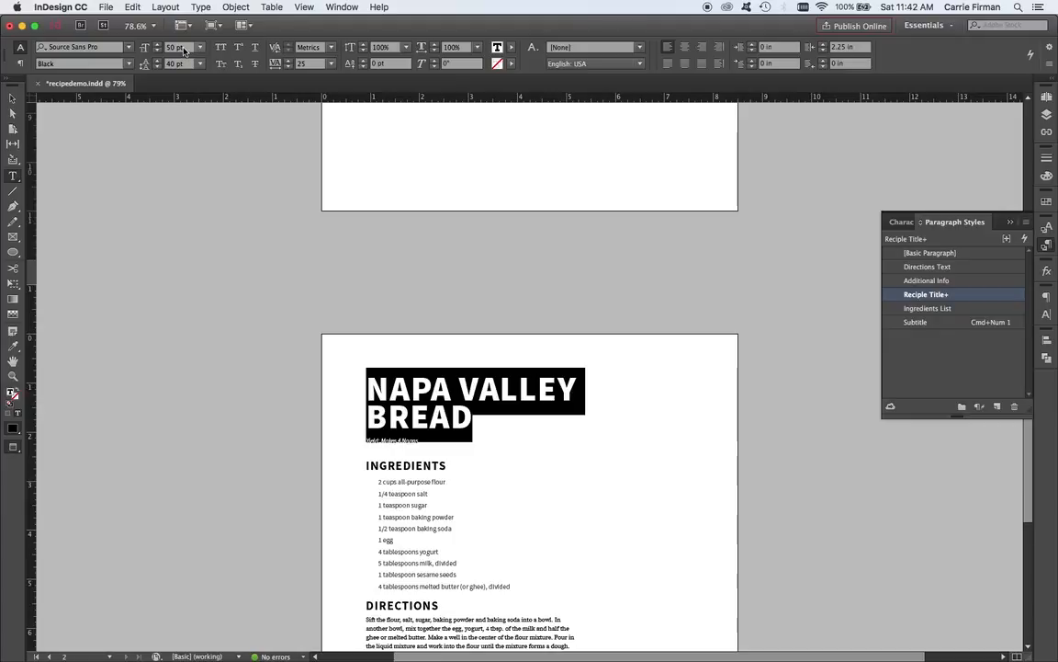
Redefine the Reciple Title paragraph style from the NAPA VALLEY BREAD title with its 40 pt leading override.
left_click(454, 413)
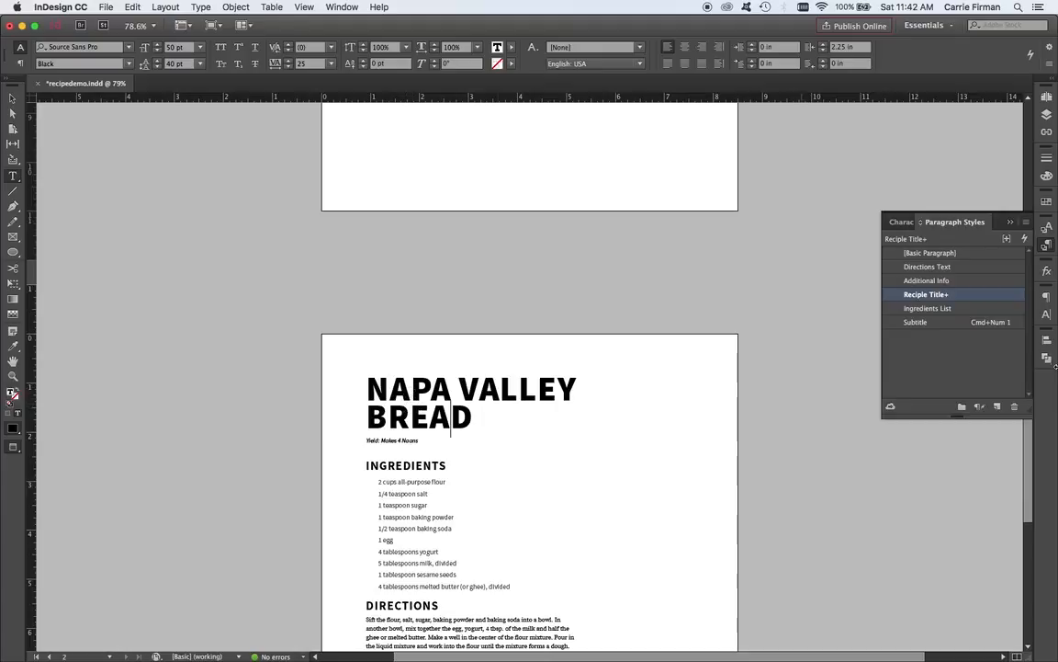
mouse_move(963, 295)
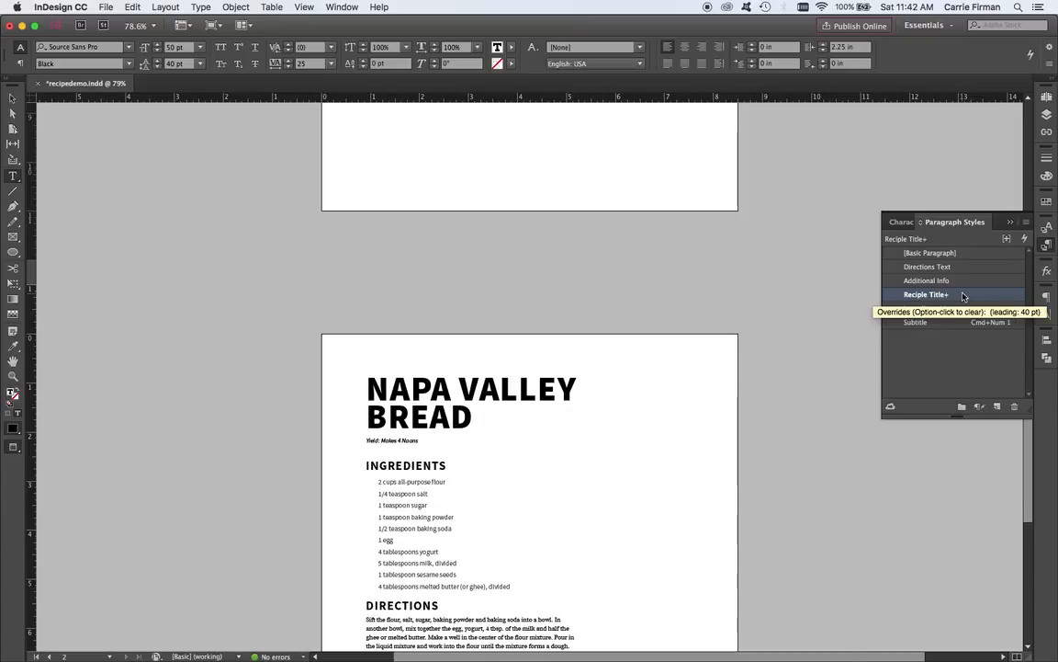
right_click(963, 296)
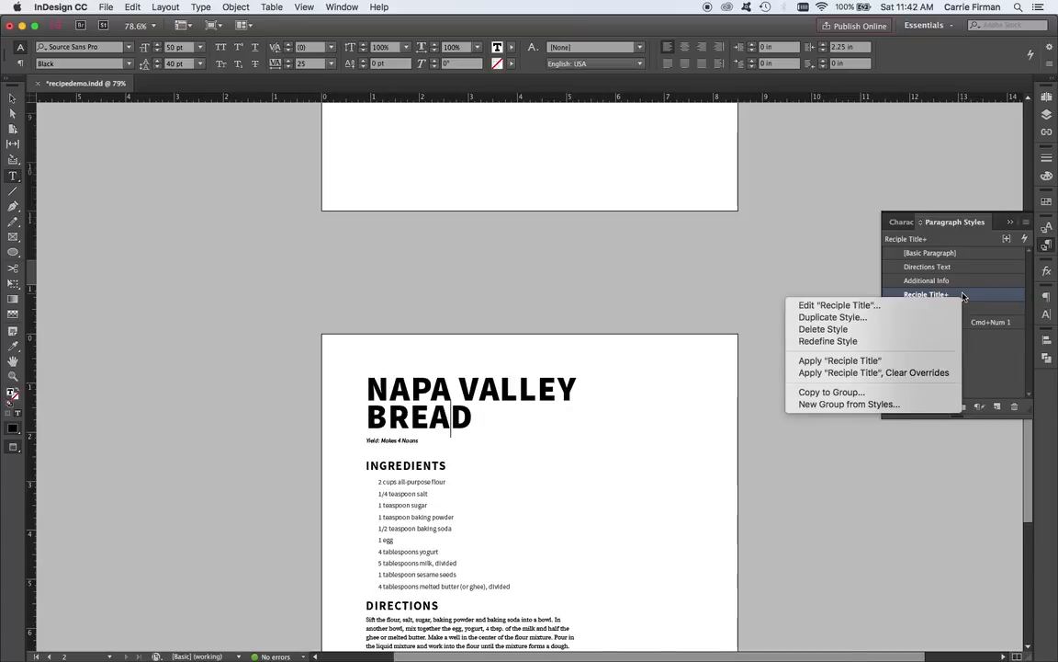
left_click(950, 343)
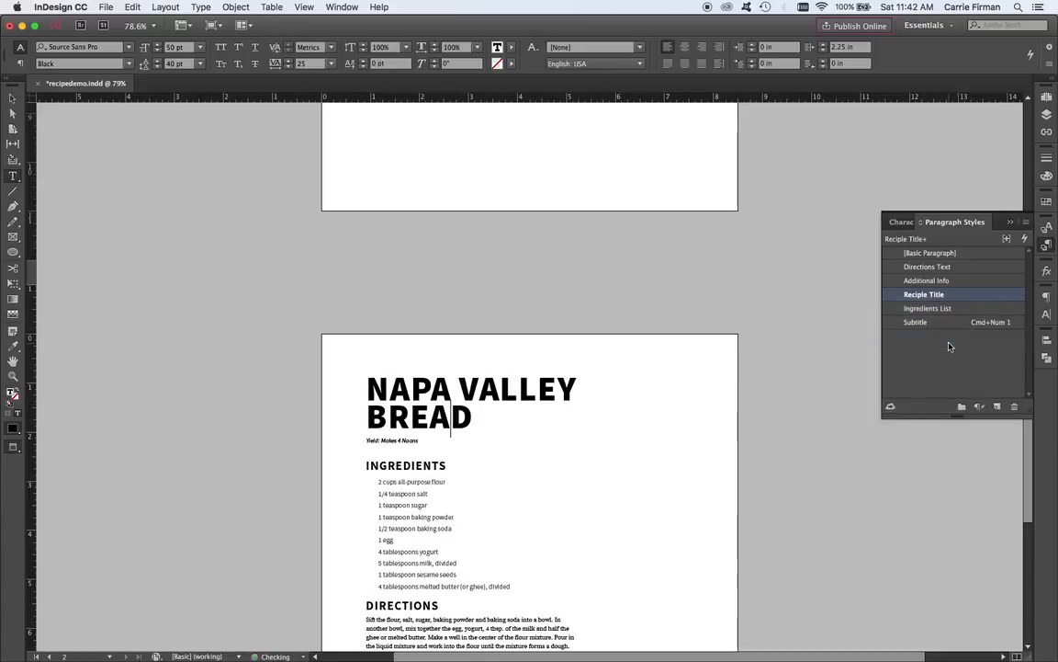
Examine the Reciple Title style's basic character formats from the first page's NAAN title, leaving the style options without changes.
scroll(575, 523, "up", 1)
scroll(575, 523, "up", 3)
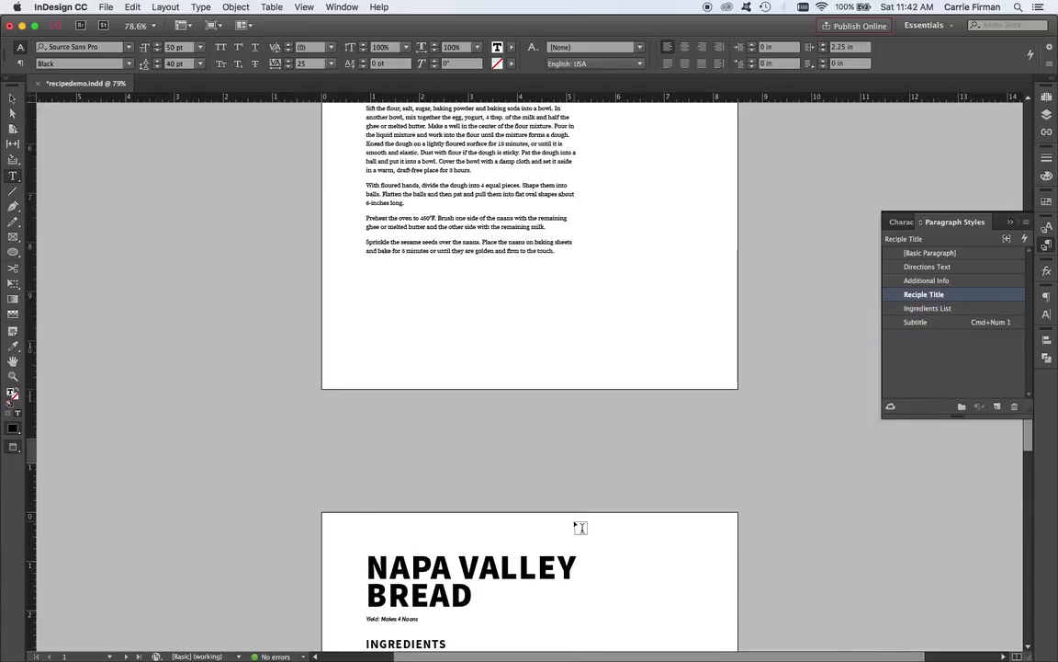
scroll(577, 524, "up", 5)
scroll(580, 526, "up", 3)
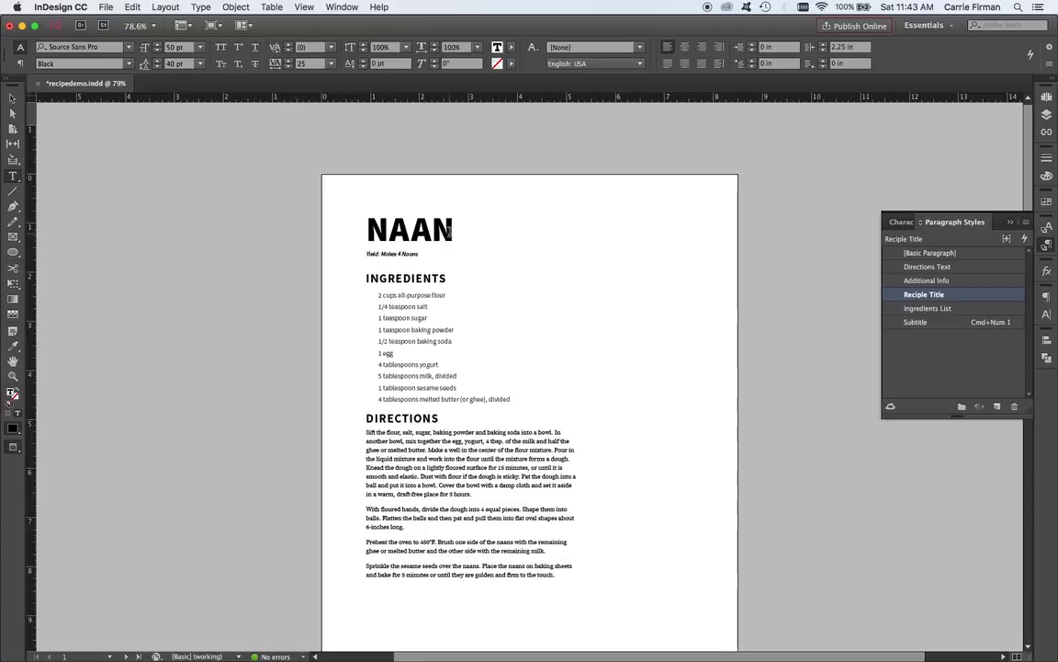
left_click(451, 230)
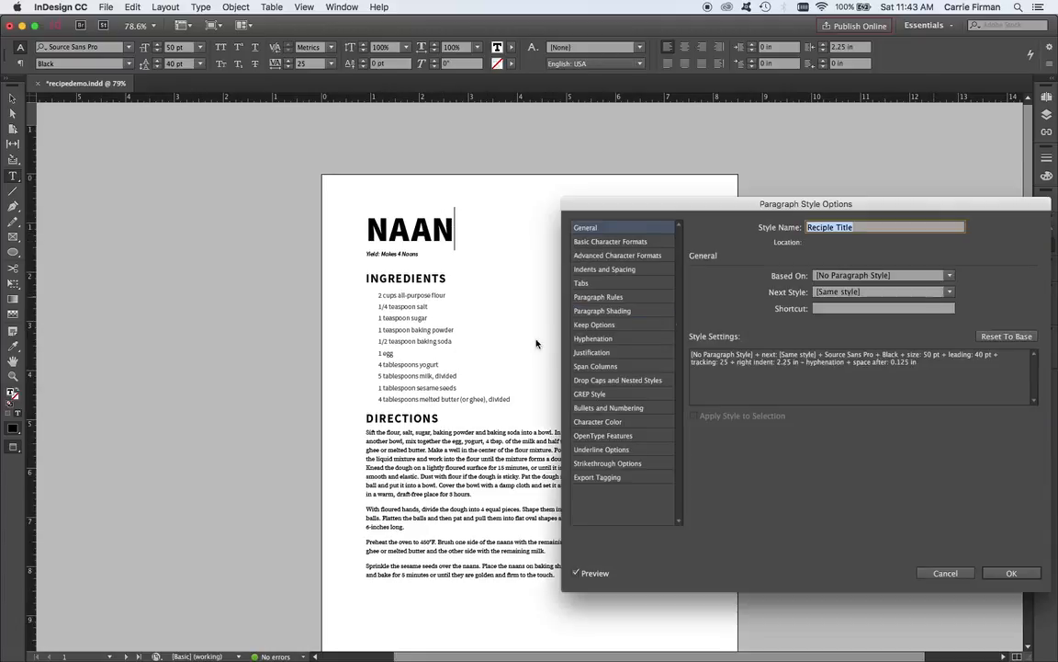
left_click(650, 242)
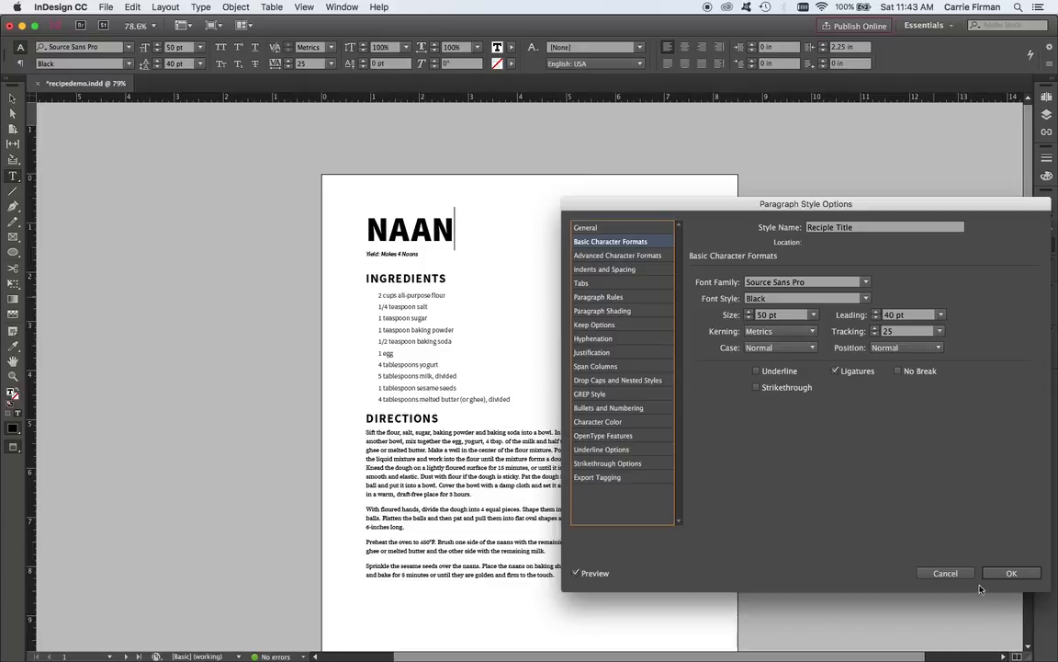
left_click(946, 573)
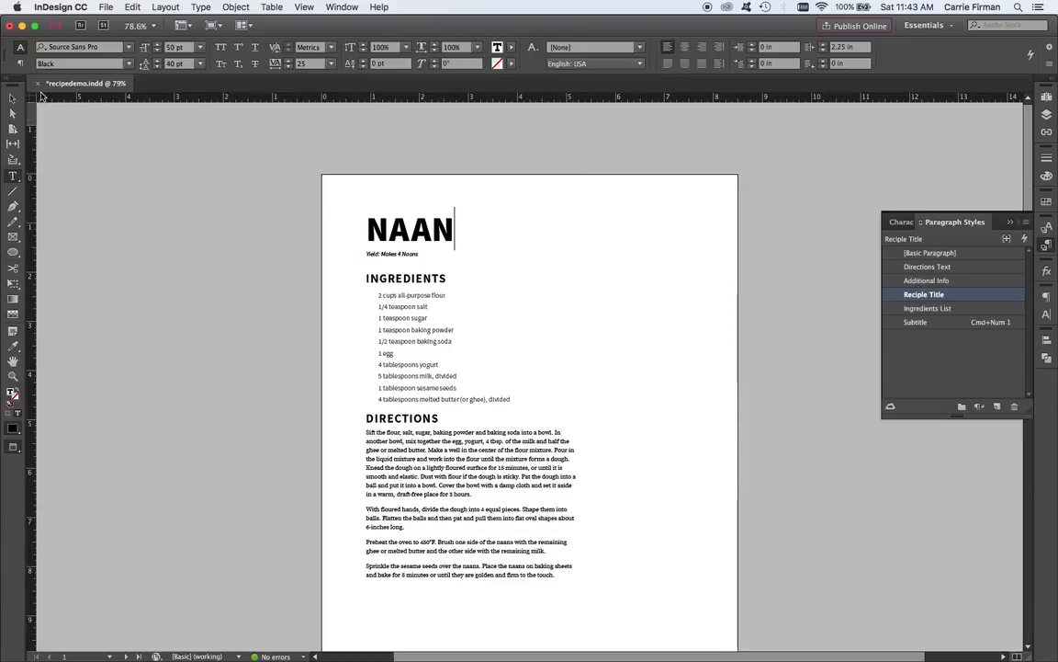
Review the styled text on both recipe pages and check the paragraph style of the second page's INGREDIENTS heading.
key("Escape")
scroll(237, 369, "down", 1)
scroll(237, 370, "down", 10)
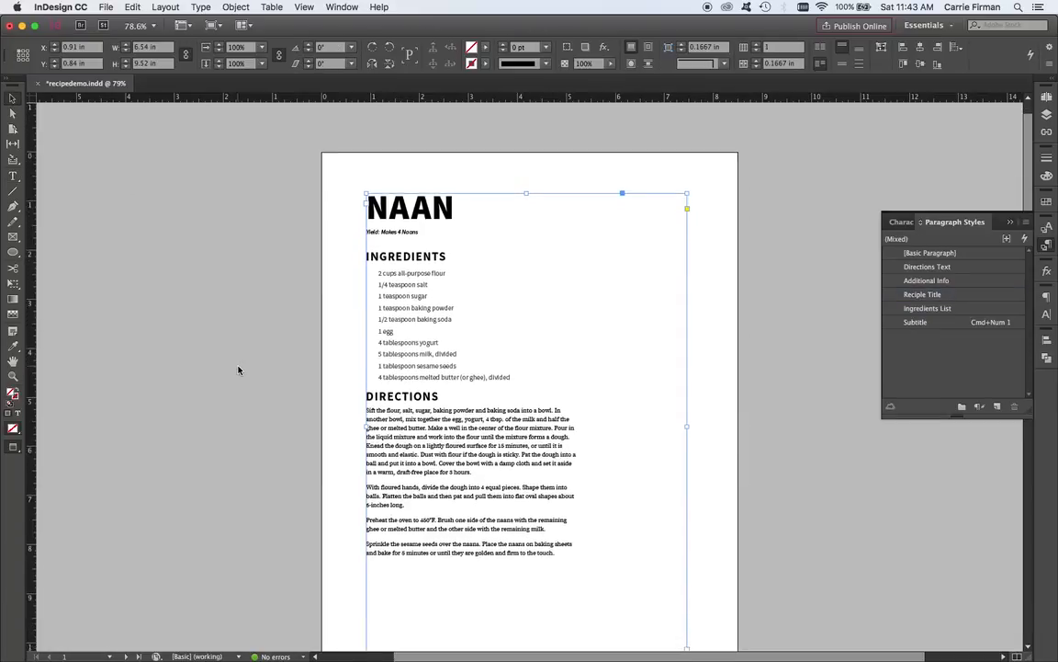
scroll(238, 369, "down", 5)
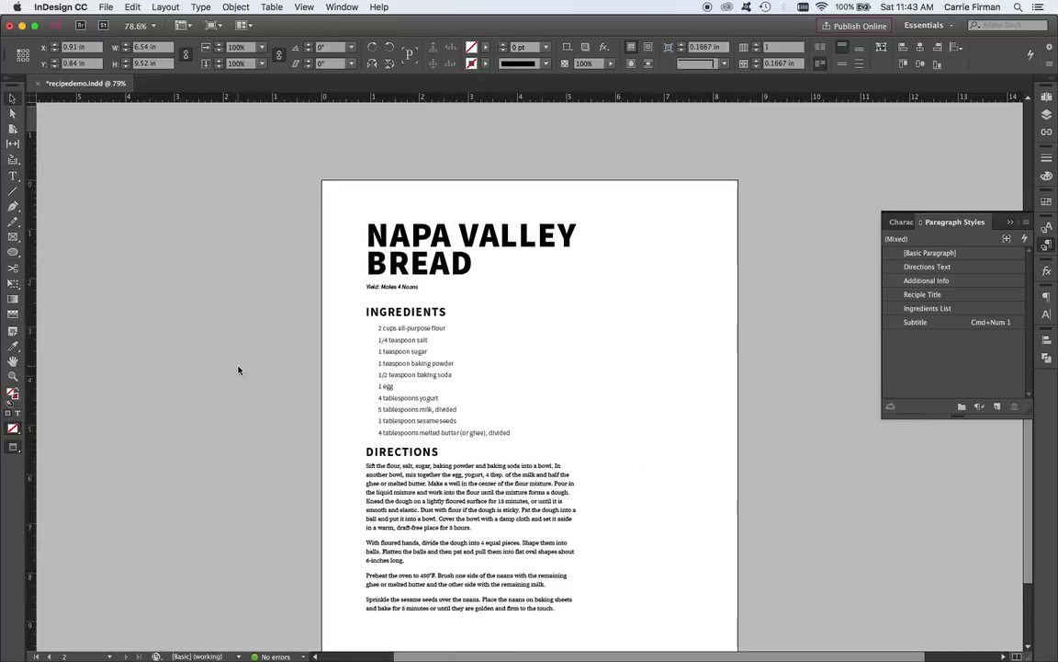
left_click(448, 424)
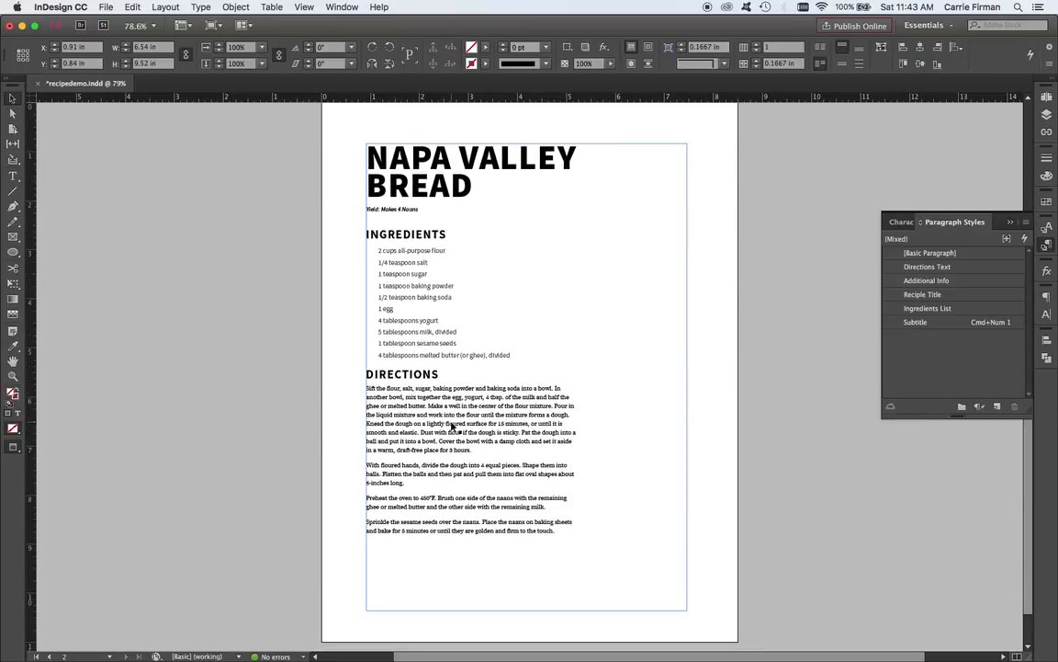
double_click(394, 226)
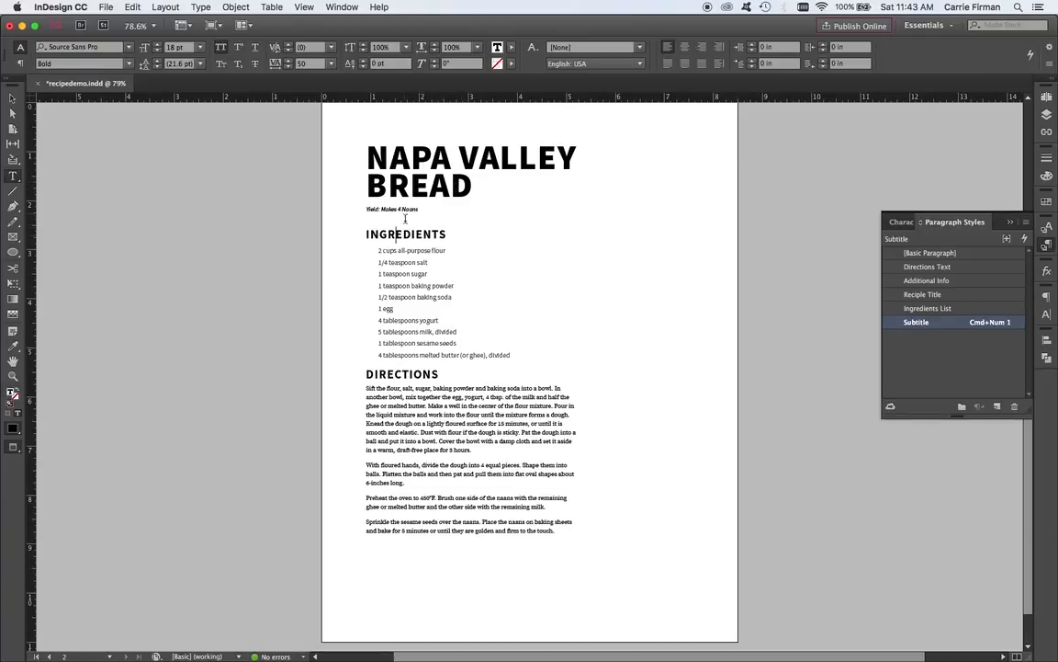
scroll(397, 267, "up", 10)
scroll(442, 297, "up", 4)
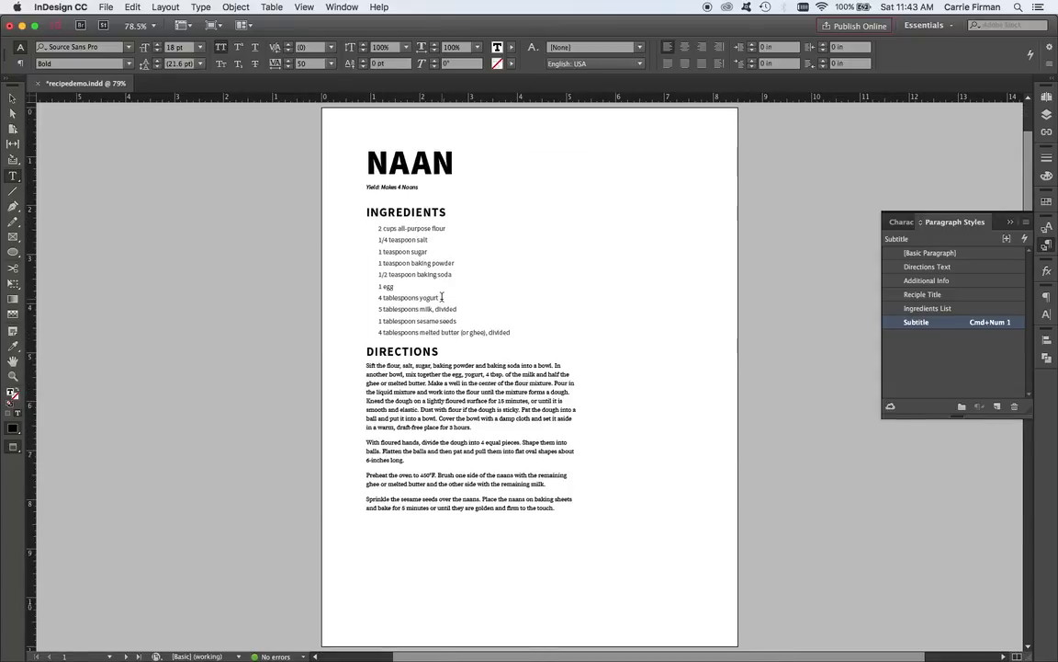
Check the paragraph style of the first page's yield line and clear the selection.
key("super+equal")
key("super+equal")
scroll(460, 341, "up", 3)
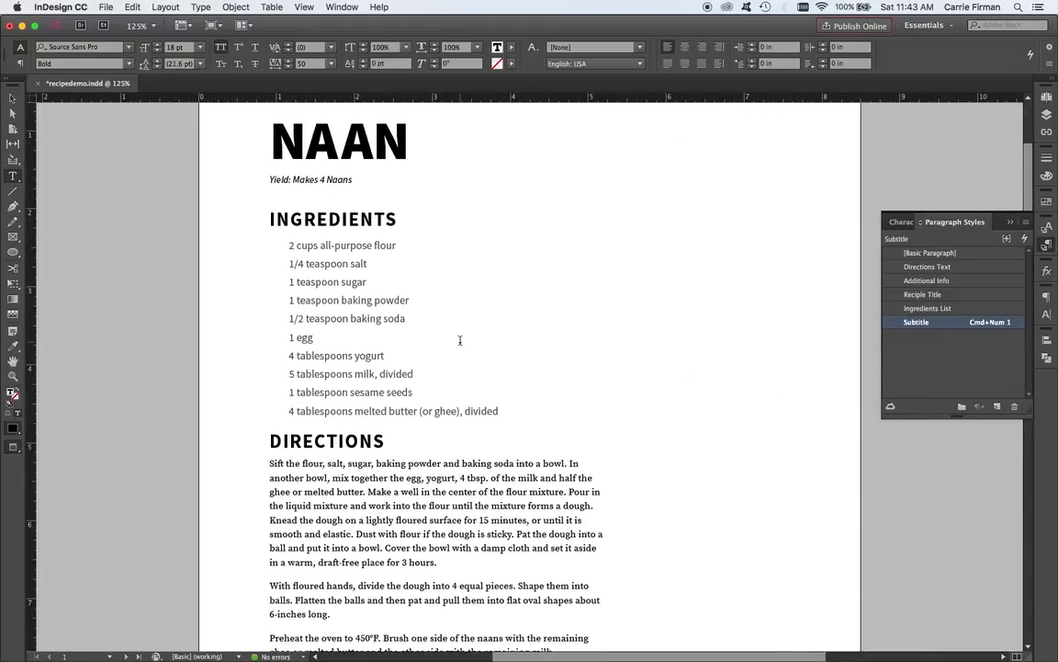
left_click(335, 177)
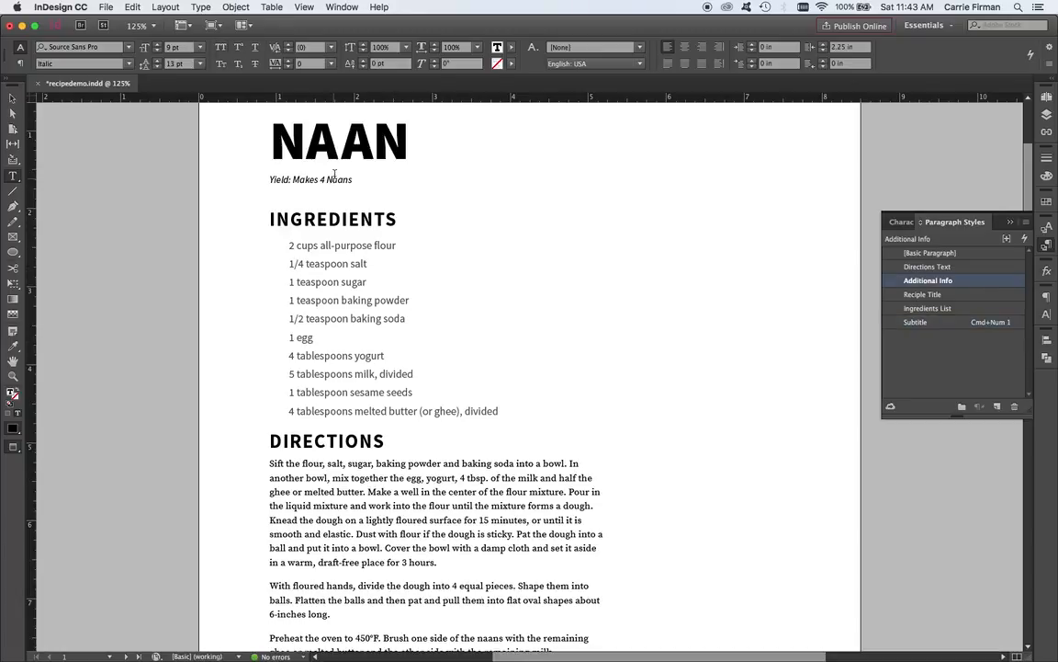
key("Escape")
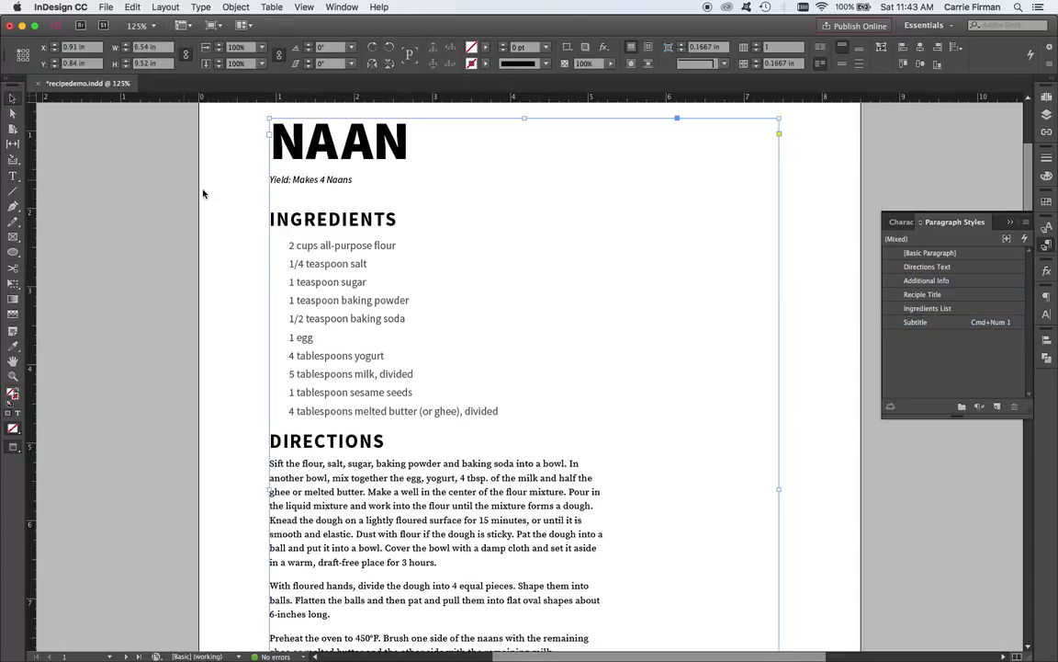
left_click(222, 177)
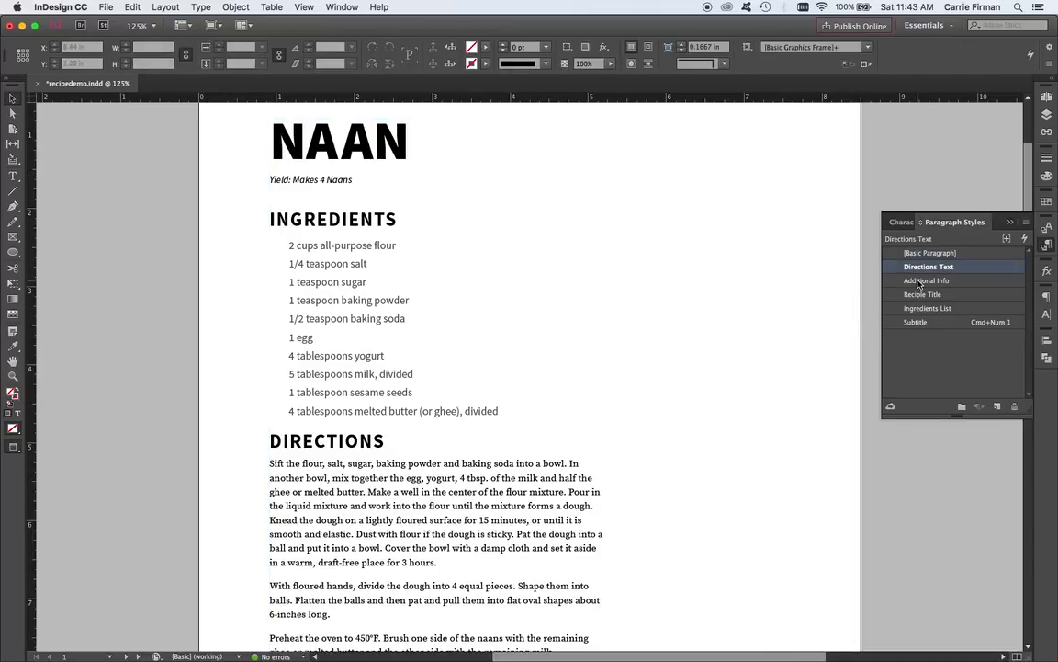
Set the Additional Info paragraph style's font size to 14 pt in its basic character formats.
double_click(961, 282)
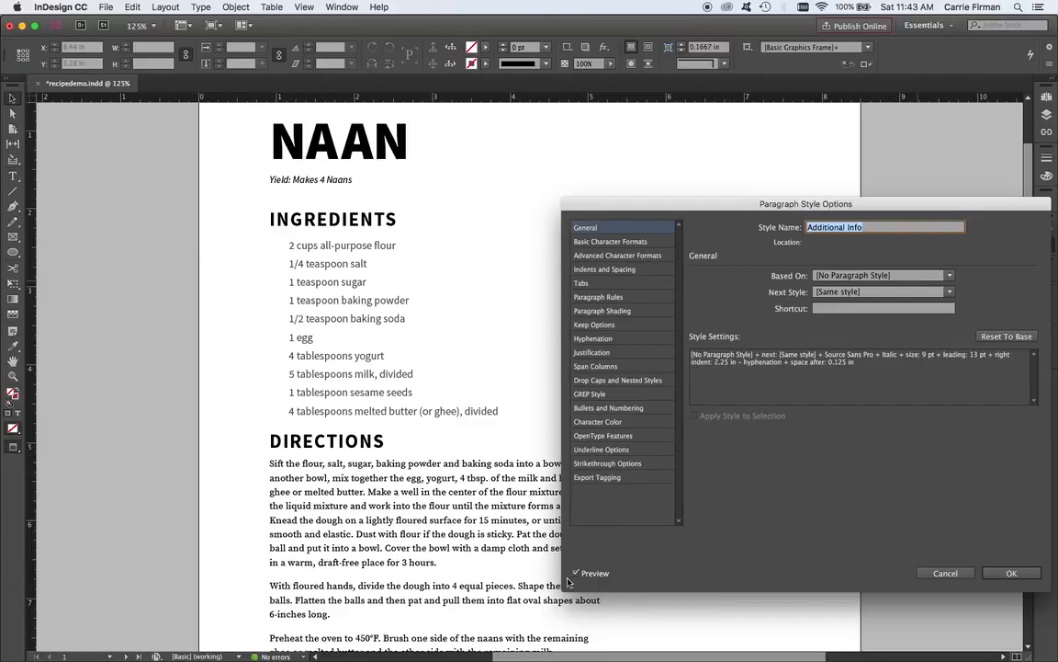
left_click(631, 242)
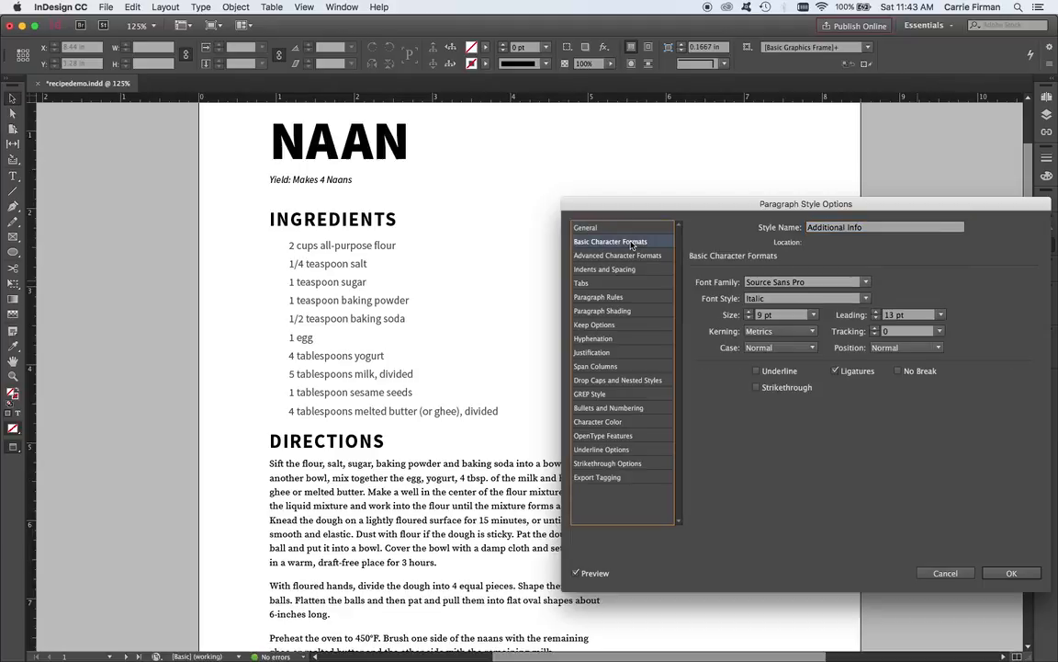
left_click(749, 314)
left_click(749, 313)
left_click(750, 312)
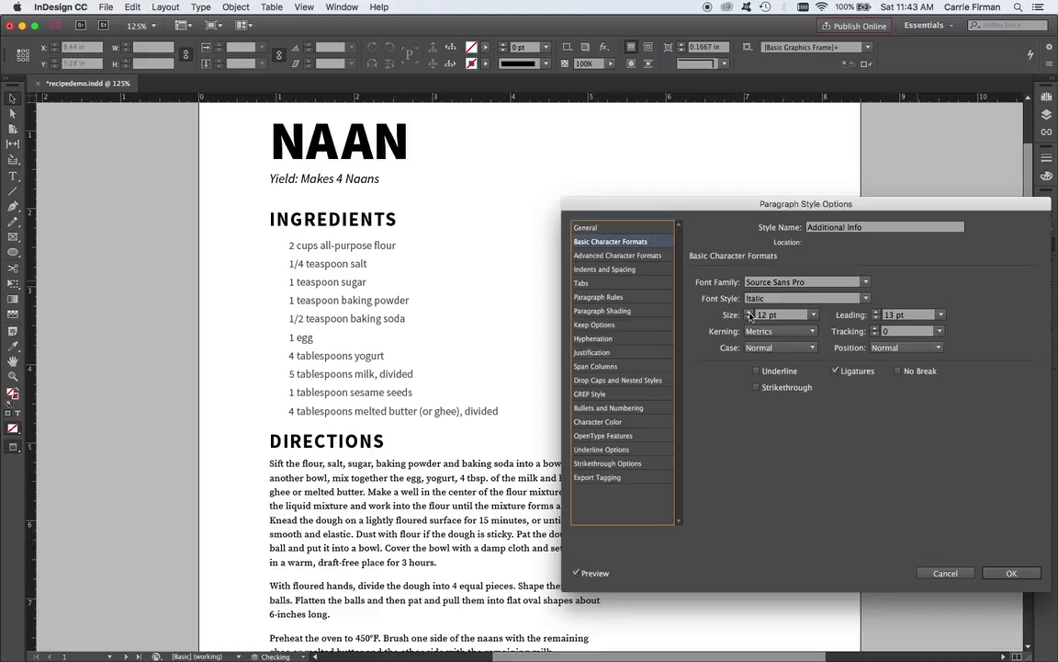
left_click(750, 312)
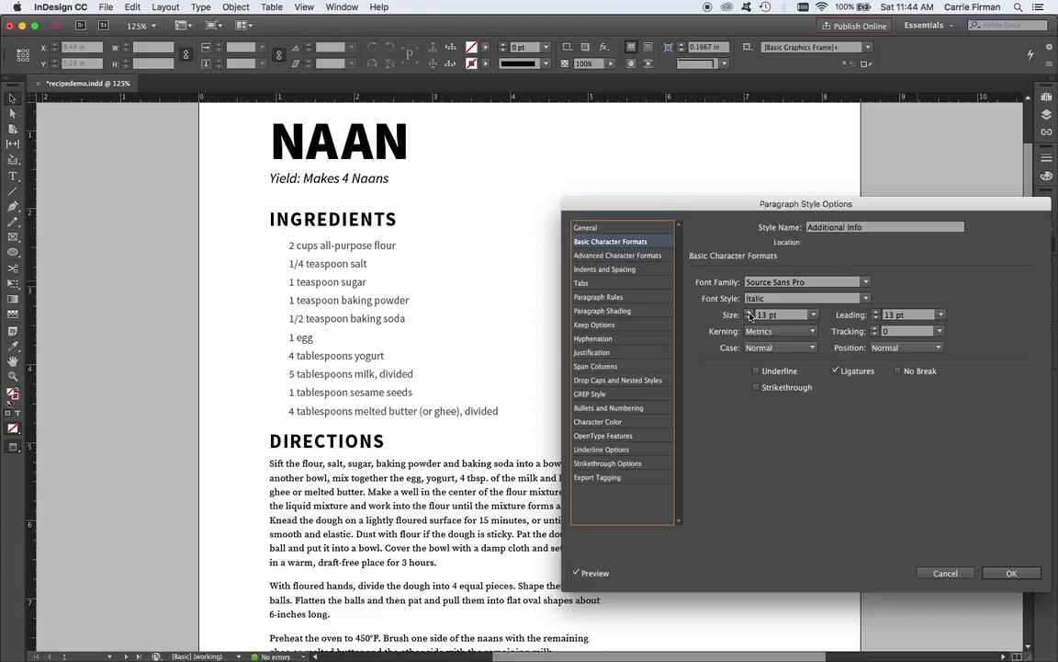
left_click(748, 318)
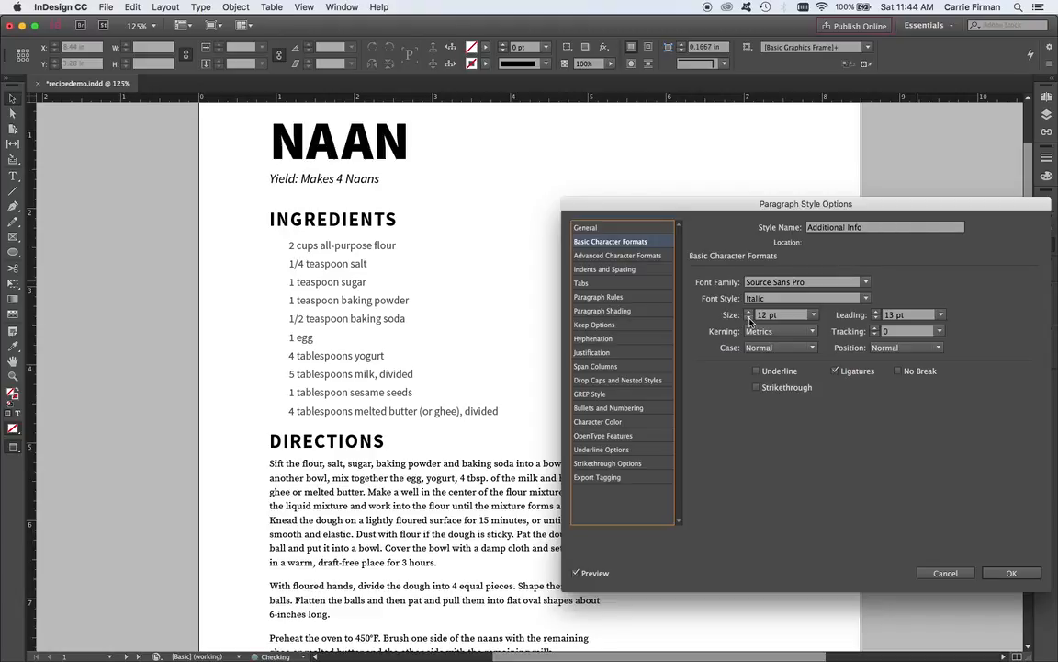
left_click(749, 312)
left_click(750, 312)
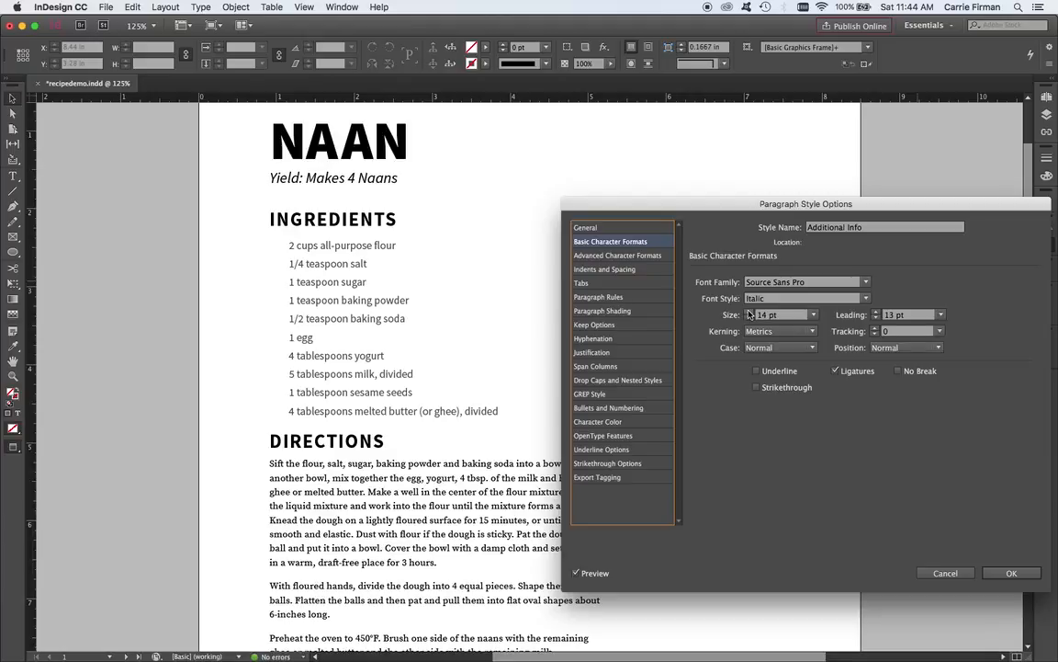
Set the Additional Info style's leading to 18 pt and confirm the style options.
left_click(875, 313)
left_click(875, 312)
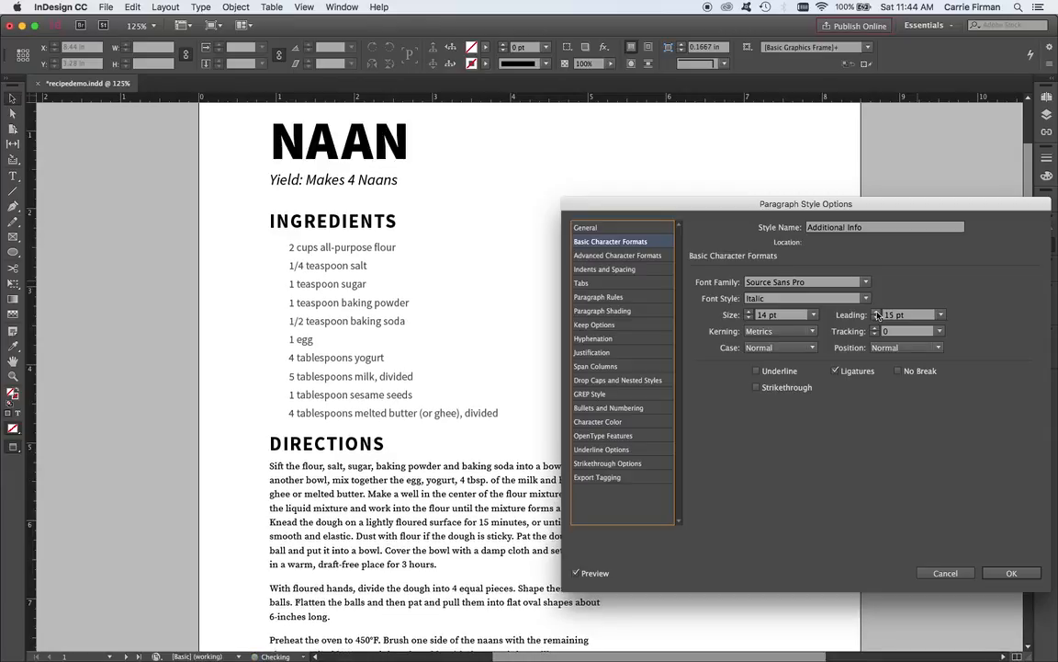
left_click(876, 312)
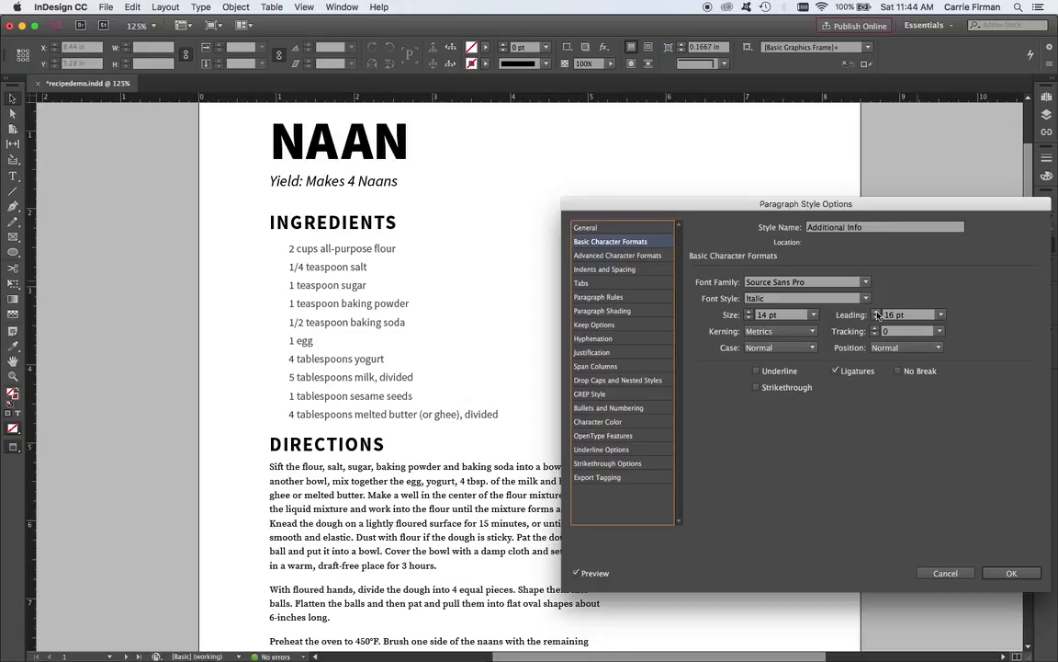
left_click(876, 313)
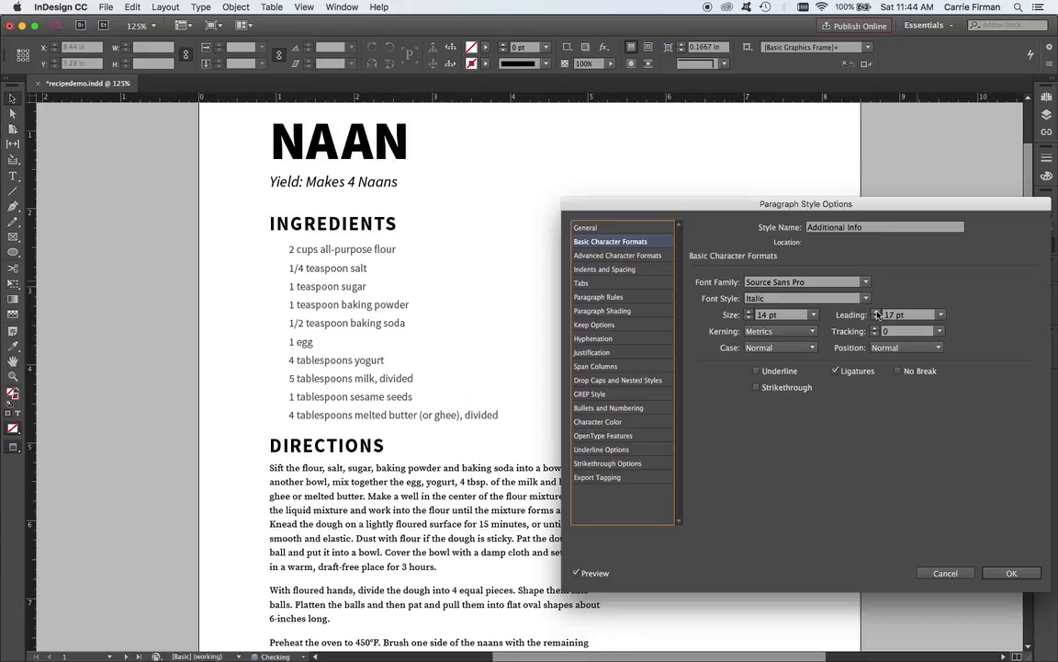
left_click(876, 312)
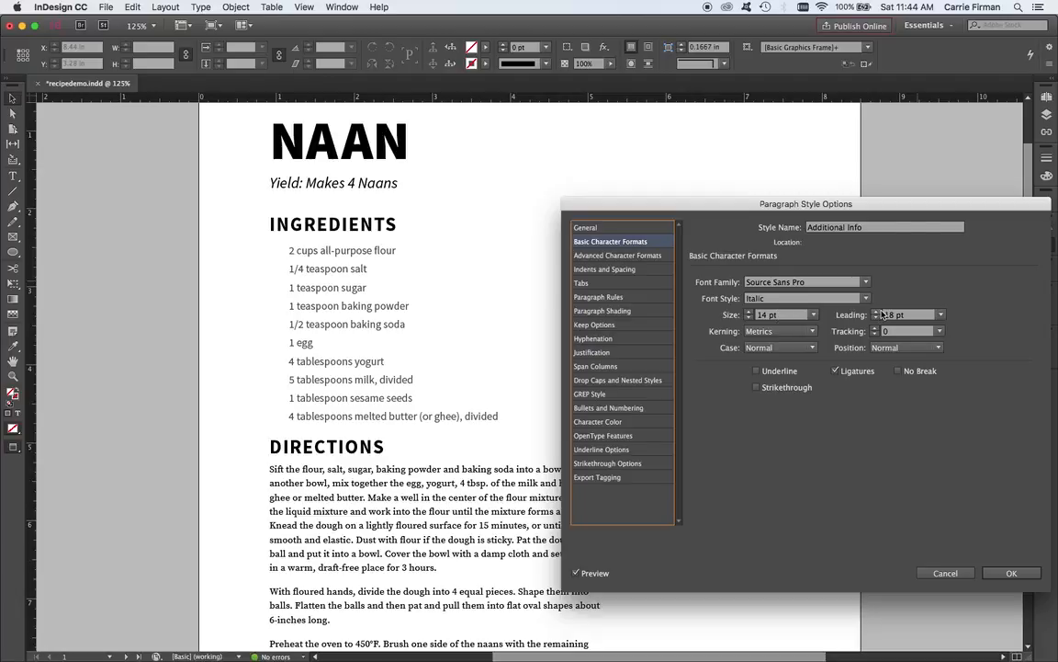
left_click(1011, 573)
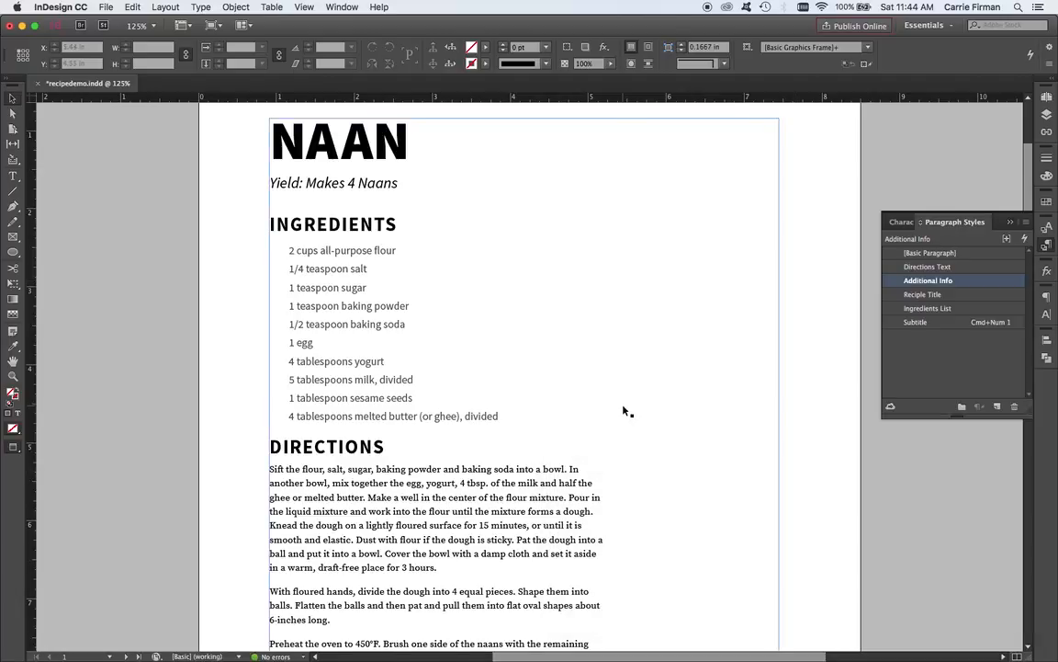
Review the second page's yield line and inspect the Additional Info style's available commands and general options without changing anything.
scroll(625, 412, "down", 15)
scroll(625, 413, "down", 5)
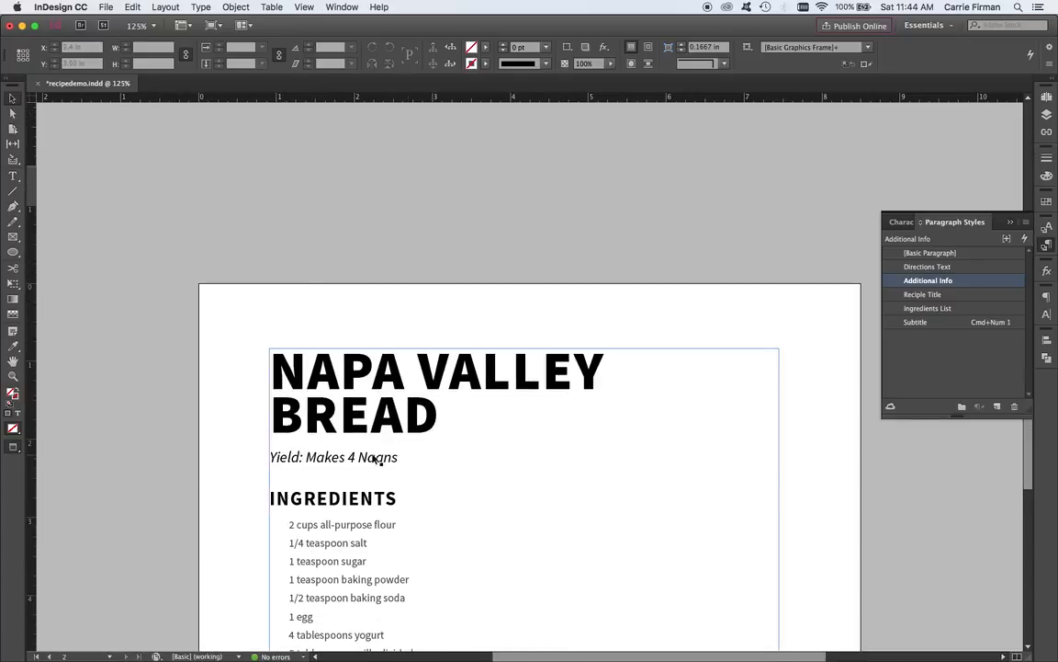
scroll(378, 466, "down", 1)
scroll(377, 466, "down", 5)
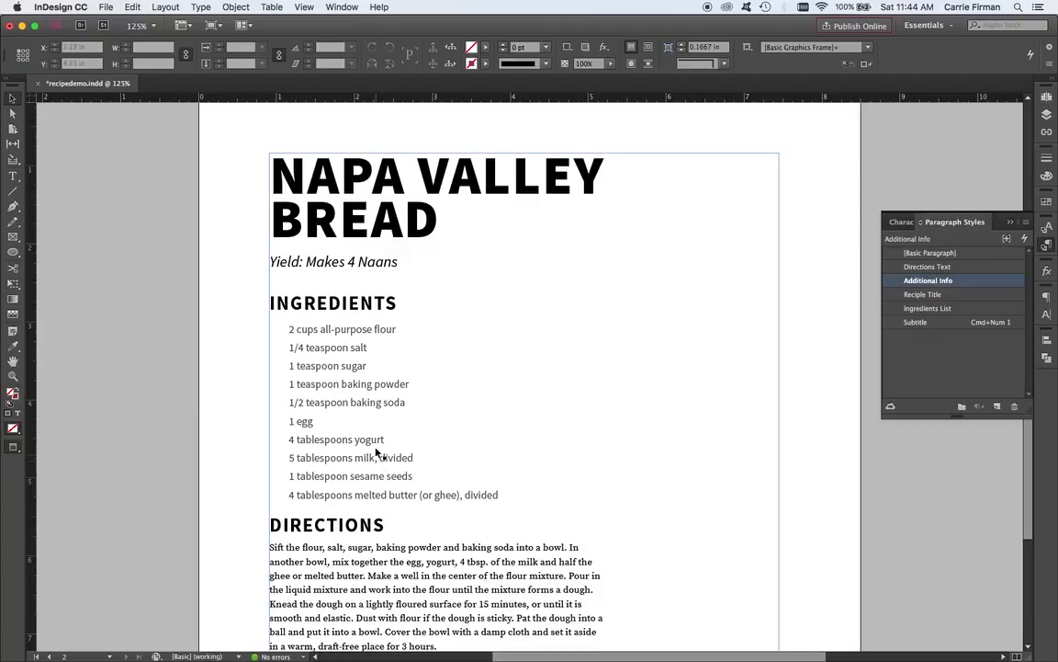
right_click(944, 284)
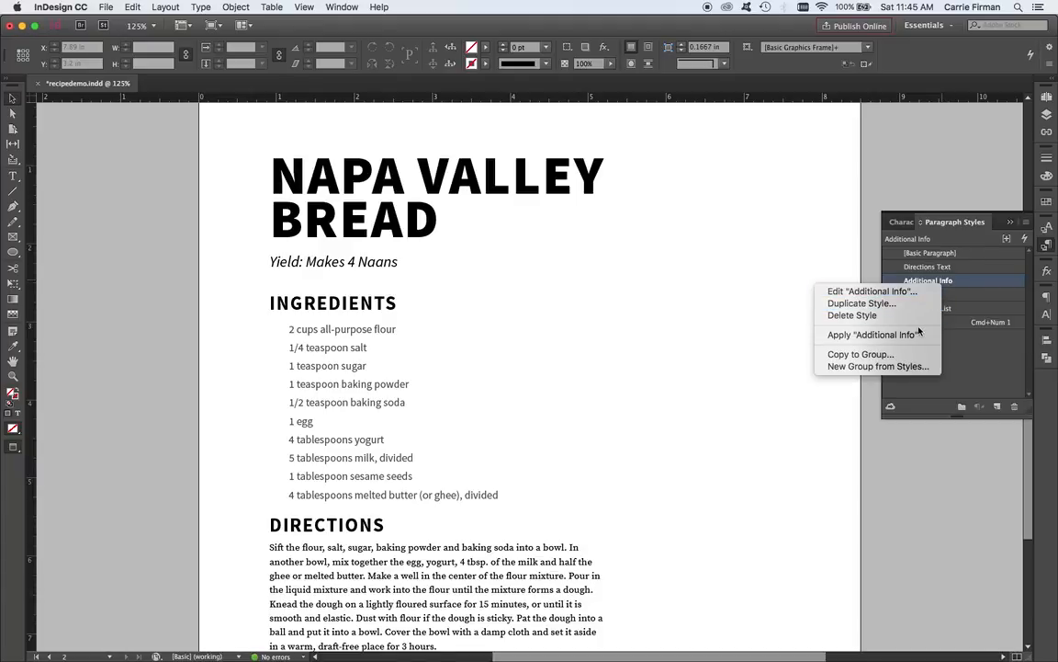
left_click(875, 270)
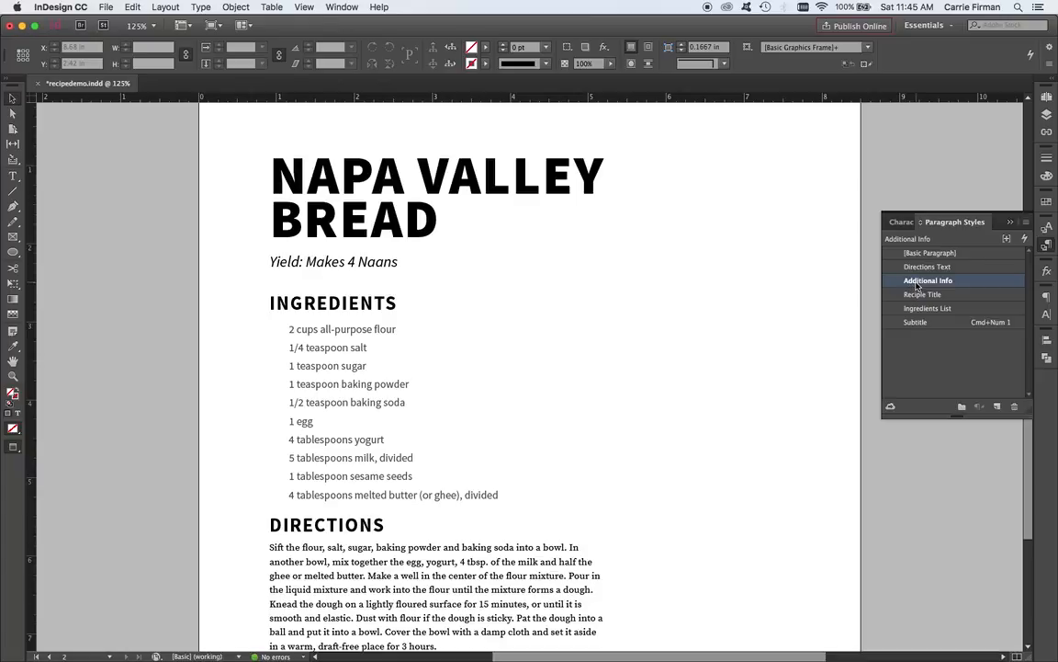
double_click(916, 285)
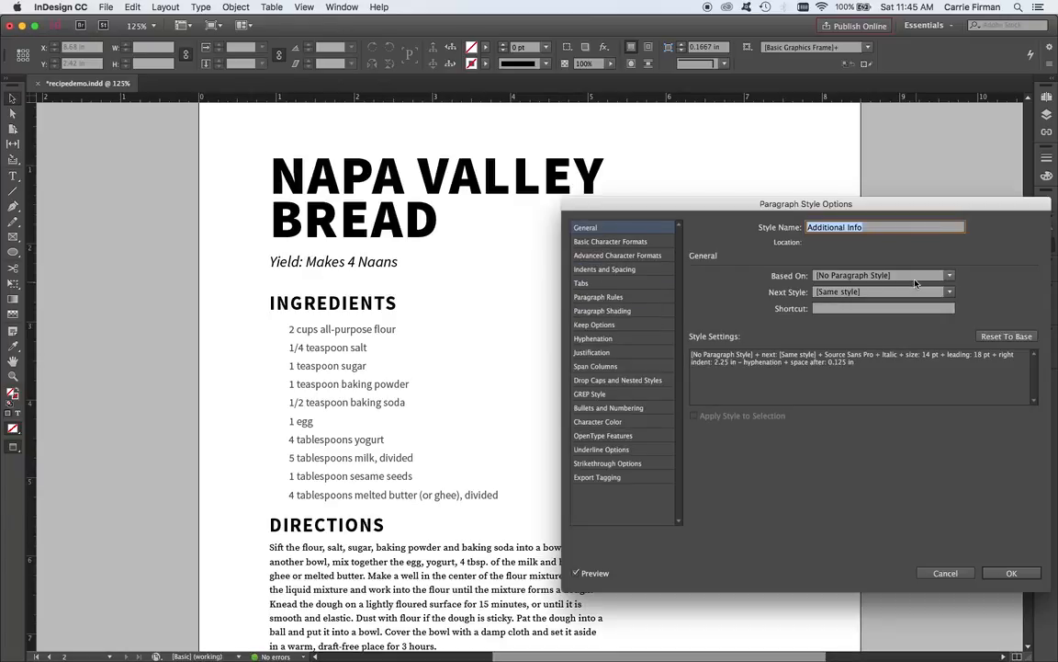
left_click(947, 574)
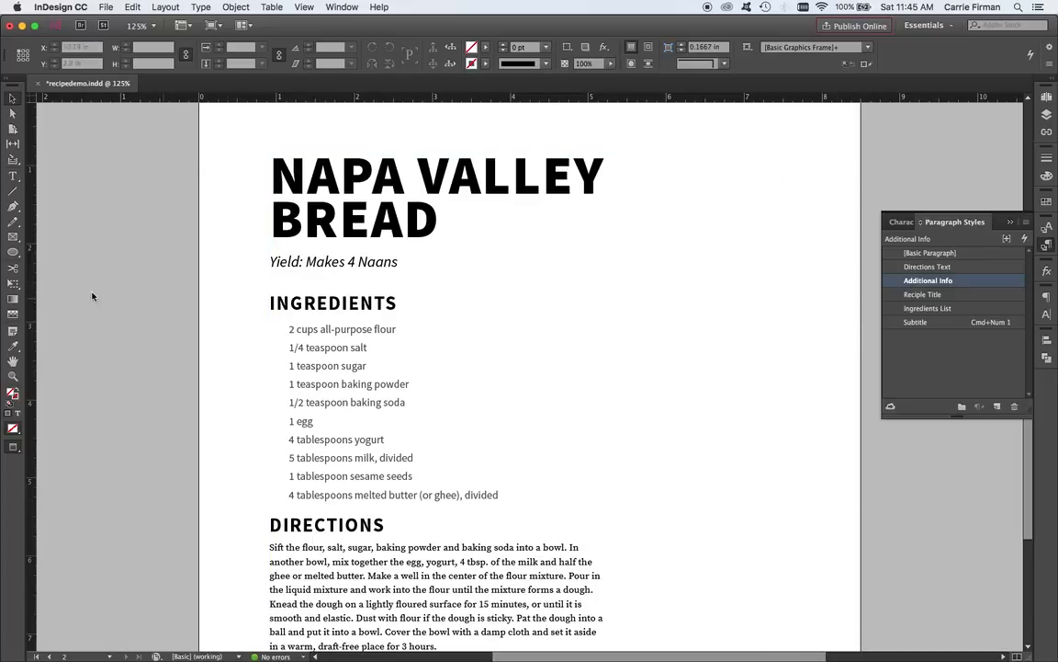
Check which paragraph style the second page's yield line uses.
left_click(12, 176)
left_click(344, 262)
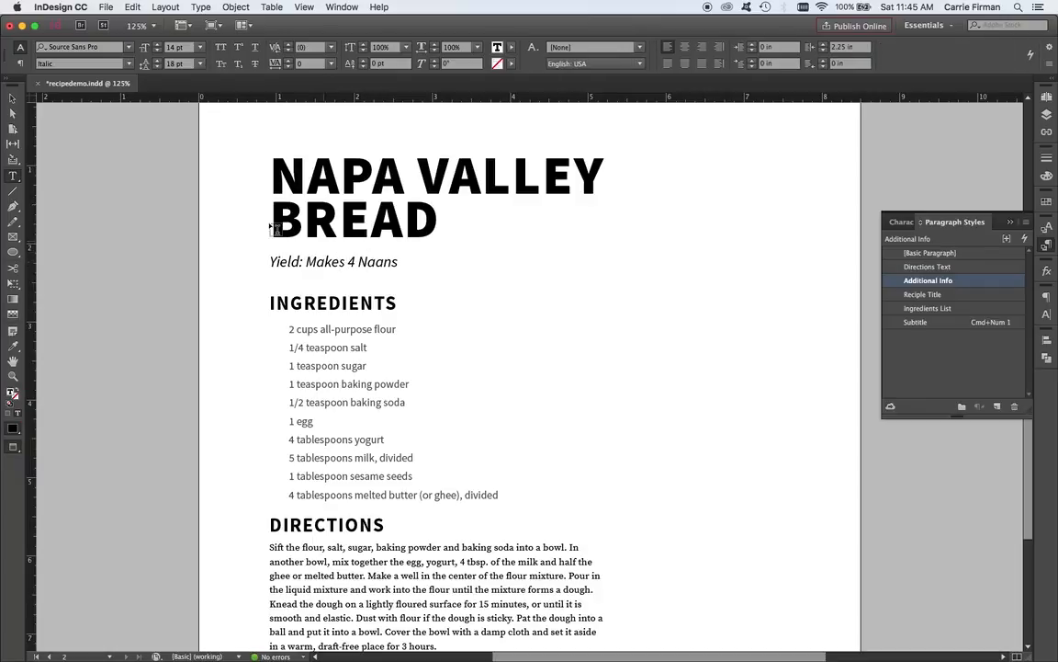
left_click(12, 97)
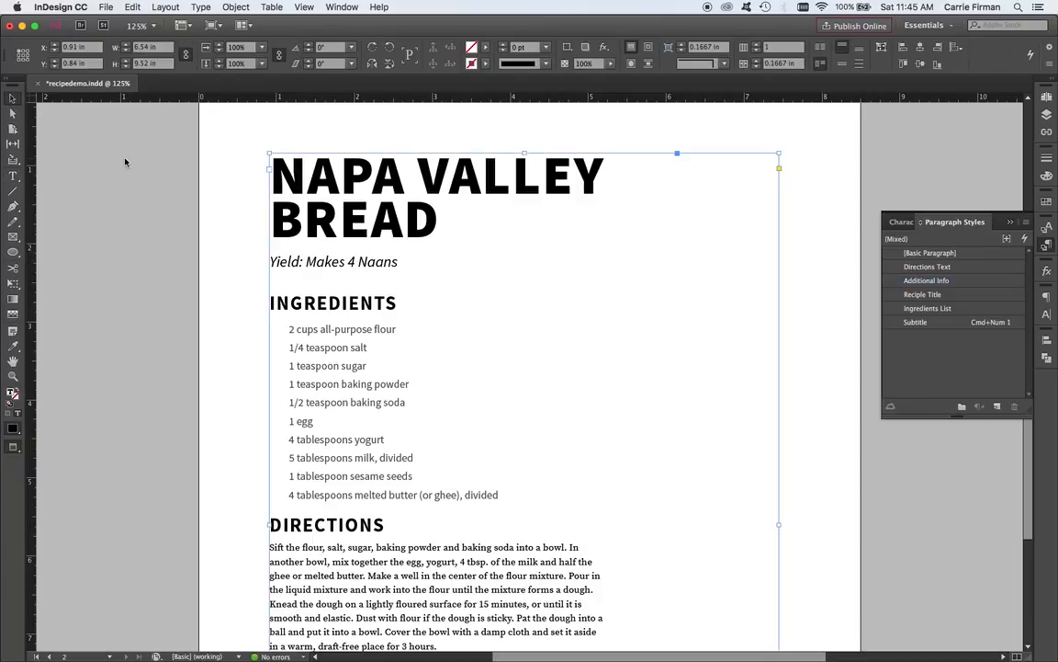
Try applying the Ingredients List paragraph style to the second page's INGREDIENTS heading, and undo it.
double_click(316, 307)
left_click(11, 97)
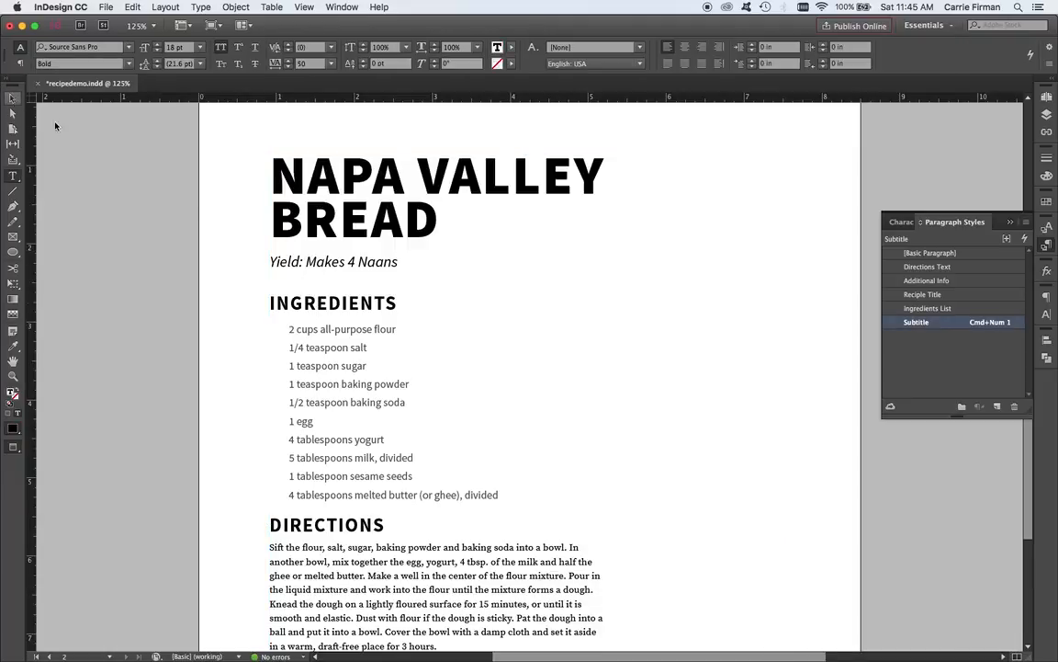
left_click(941, 309)
key("super+z")
Try applying the Subtitle paragraph style to the second page's whole text frame, undo it and deselect the frame.
left_click(12, 98)
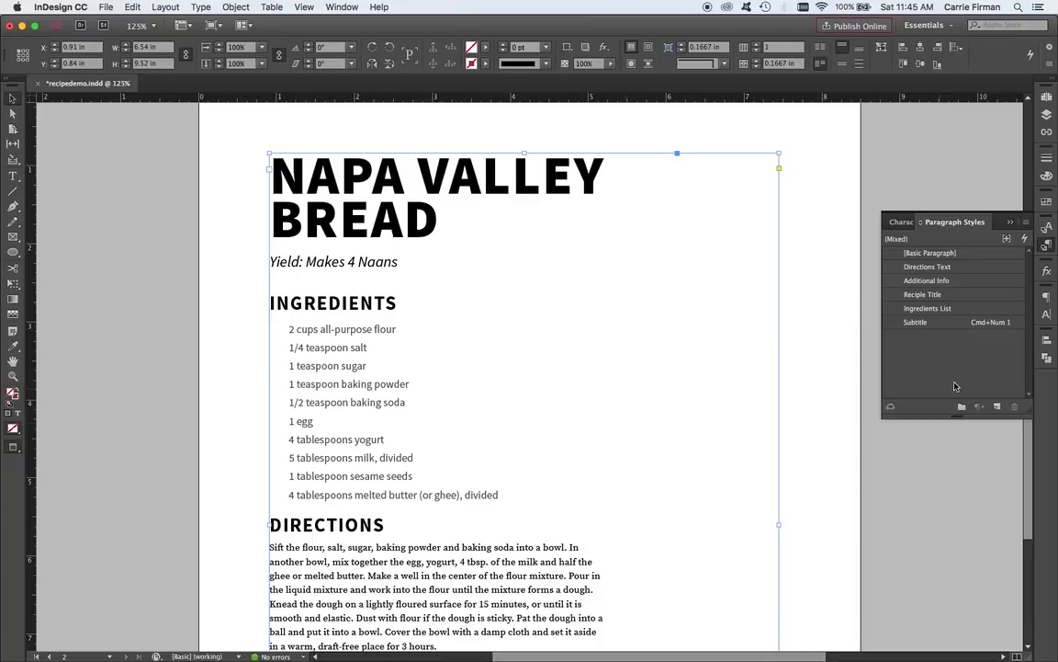
left_click(932, 323)
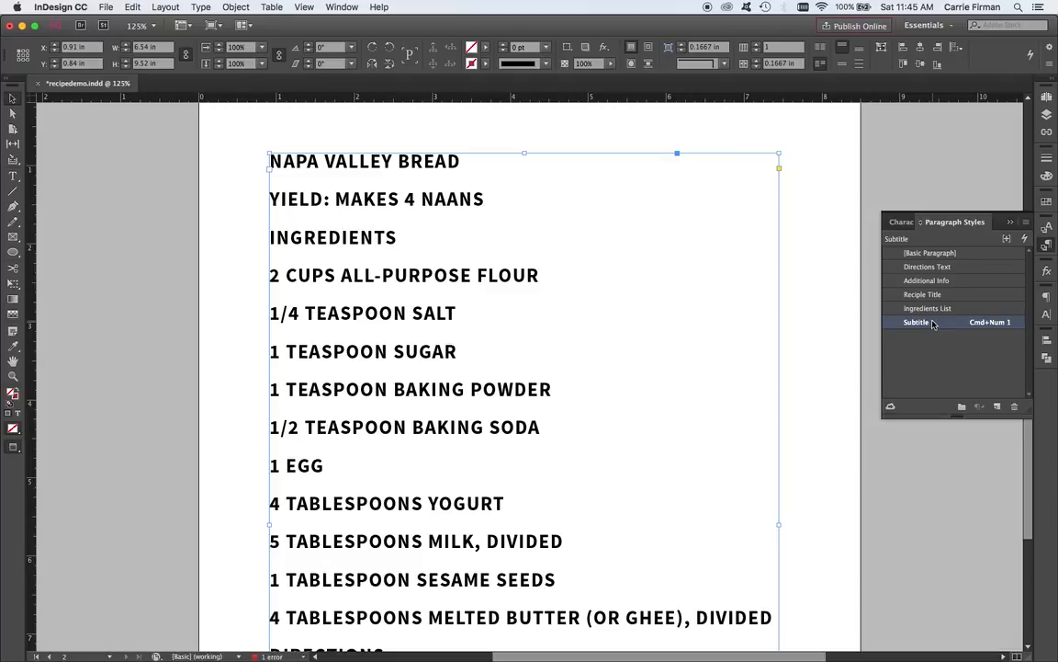
key("super+z")
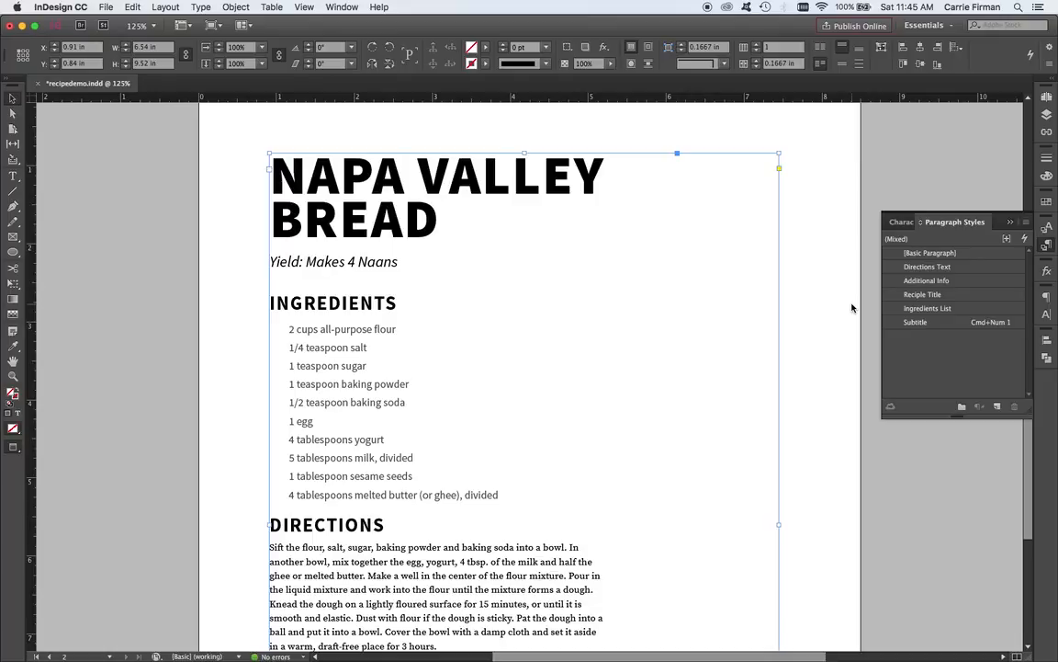
left_click(852, 306)
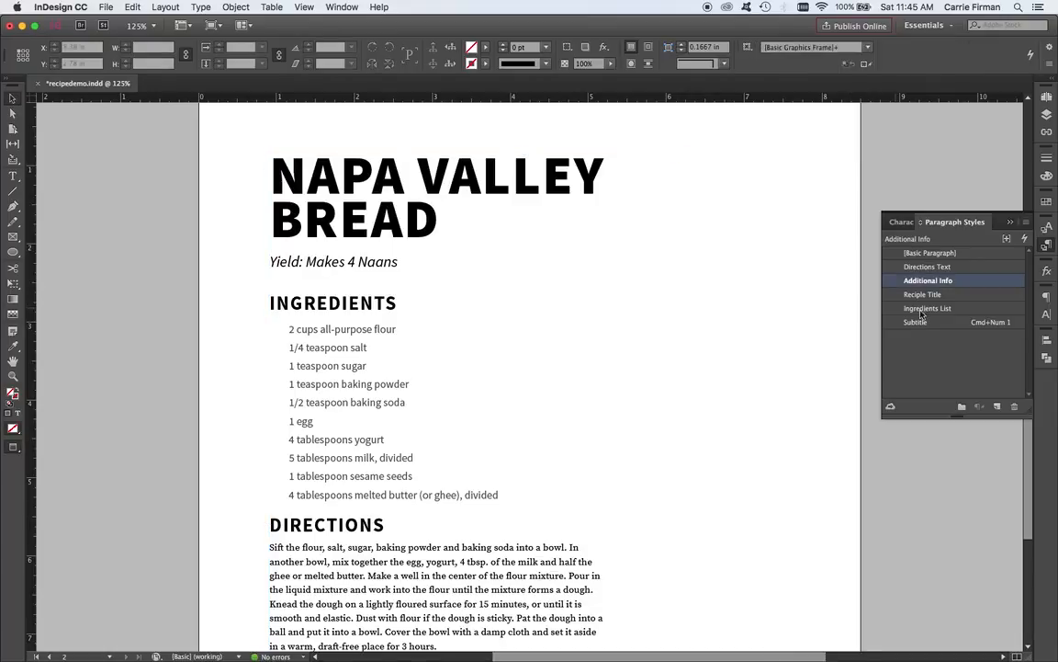